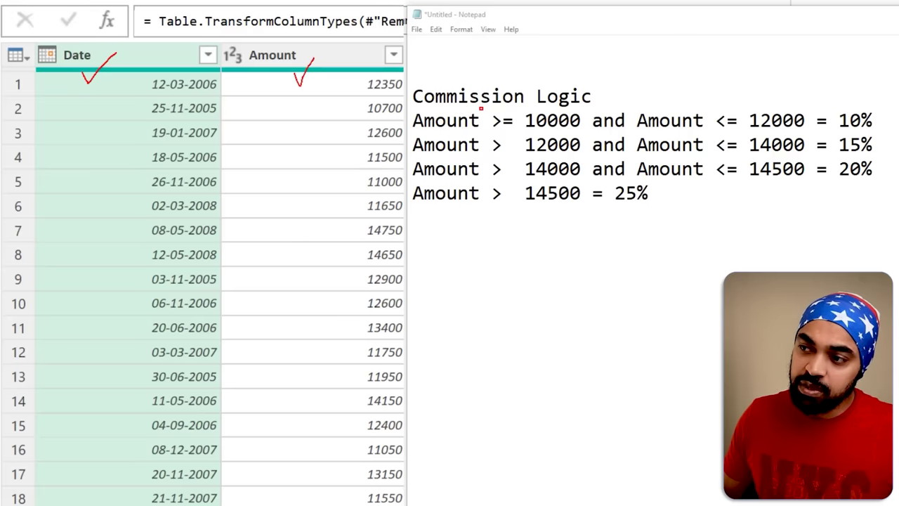
drag(481, 109, 809, 131)
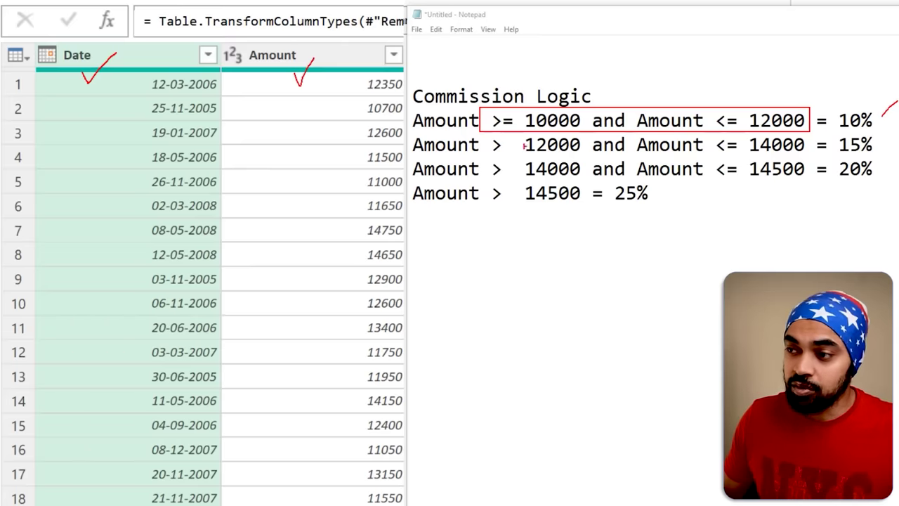
drag(494, 131, 818, 160)
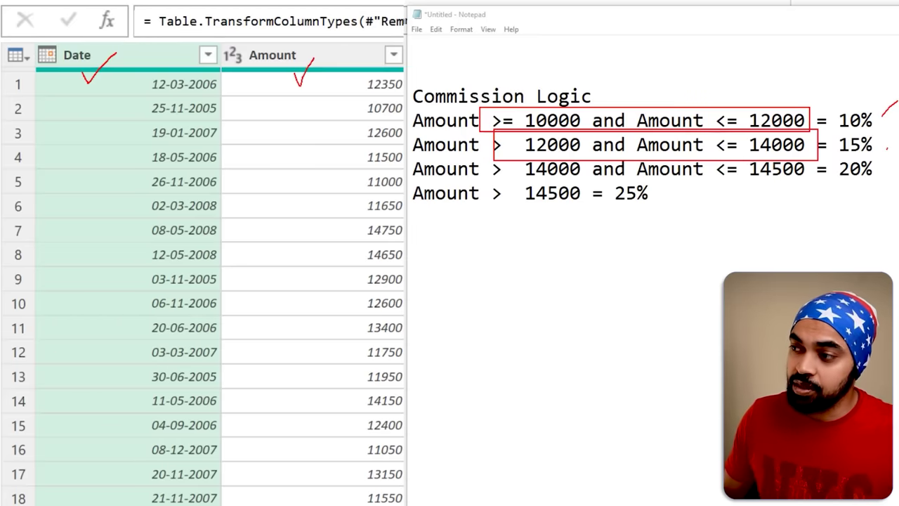
drag(886, 148, 898, 135)
drag(487, 161, 812, 181)
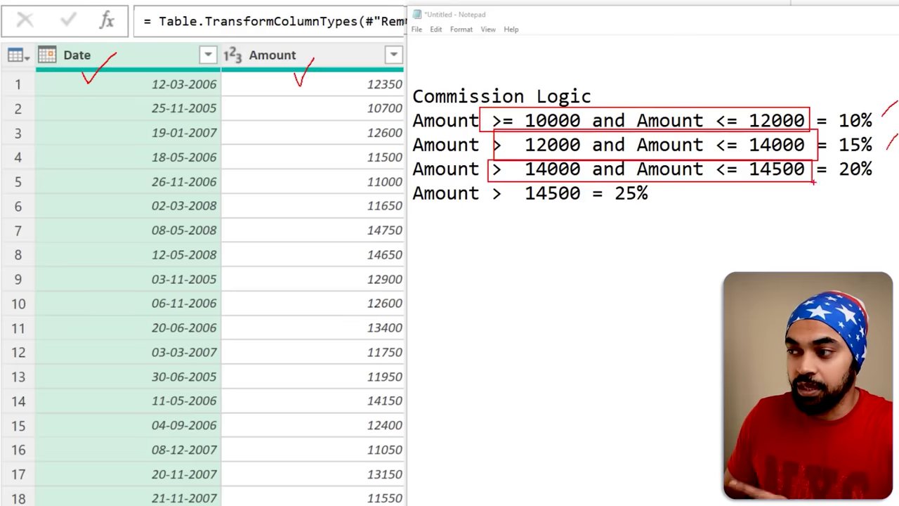
drag(885, 179, 897, 164)
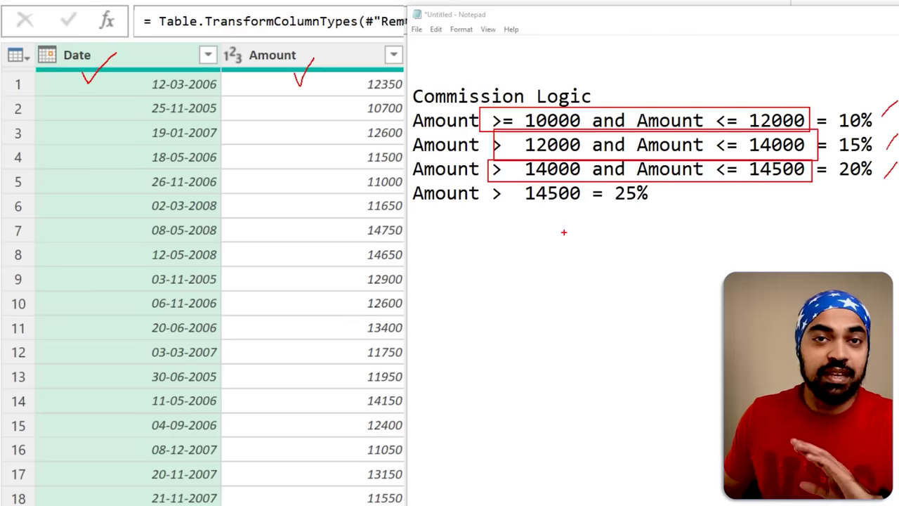
mouse_move(487, 177)
mouse_down()
mouse_move(540, 195)
mouse_move(665, 209)
mouse_up()
key(Escape)
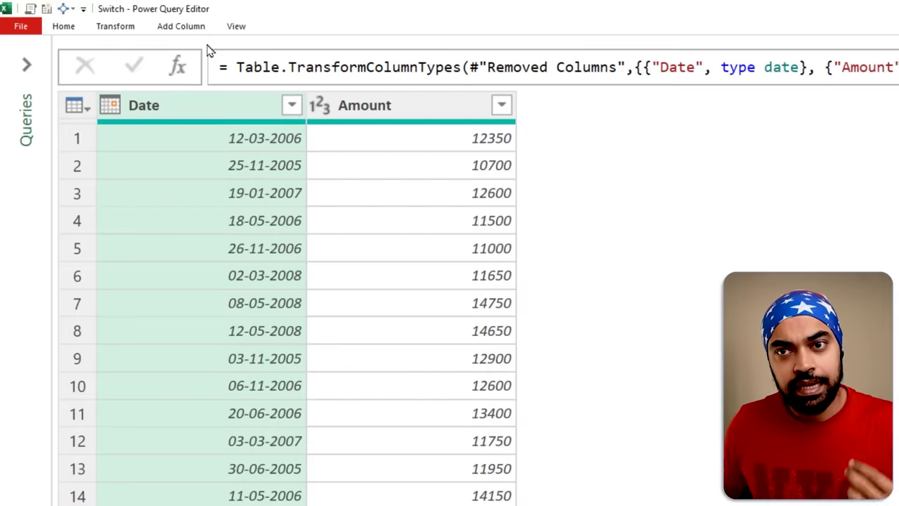
Step: Start a new custom column and name it "Comm using Nested IF"
click(200, 32)
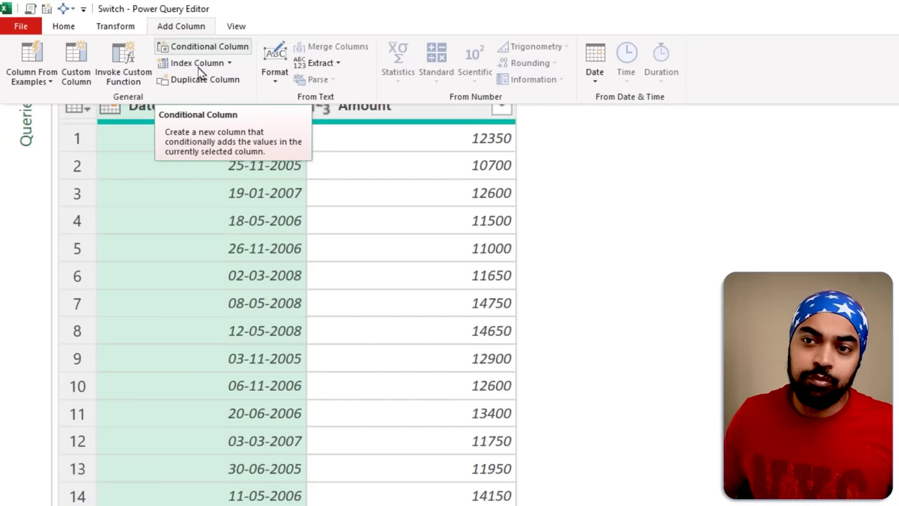
click(90, 80)
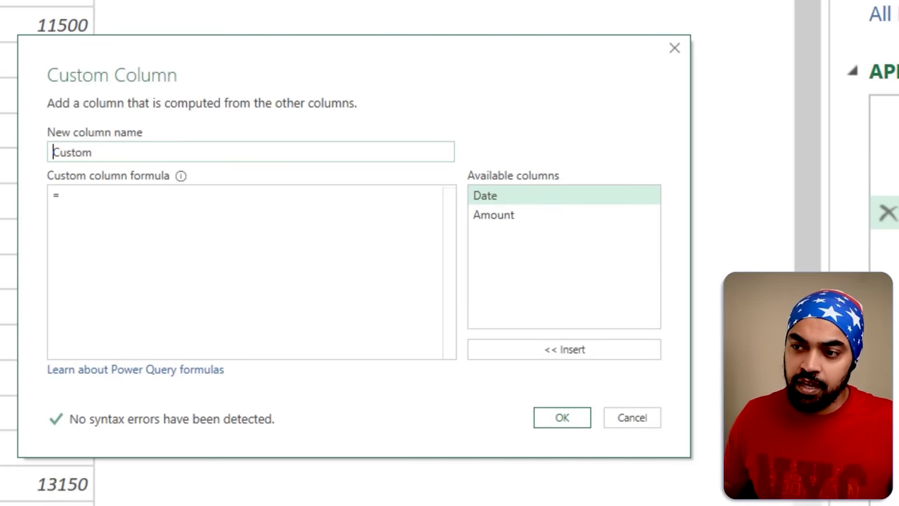
double_click(144, 151)
text(Com)
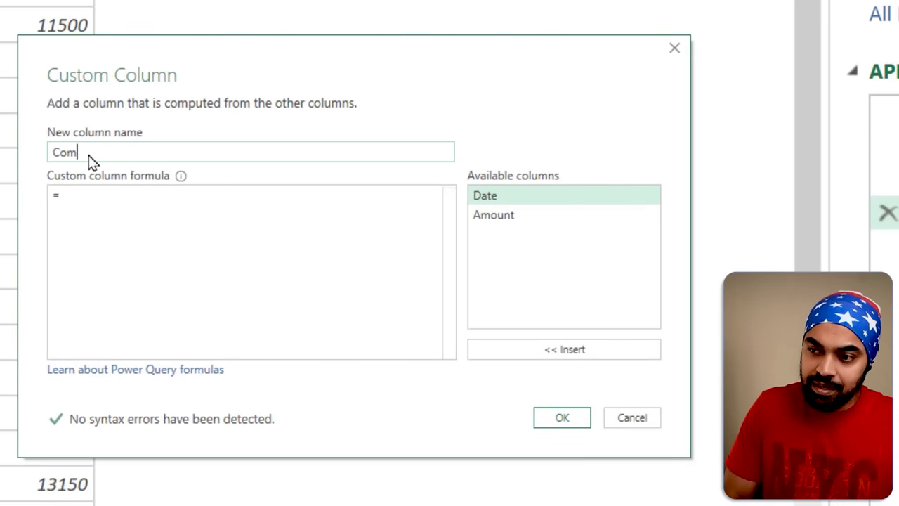
text(mission)
key(BackSpace)
key(BackSpace)
key(BackSpace)
key(BackSpace)
key(BackSpace)
key(BackSpace)
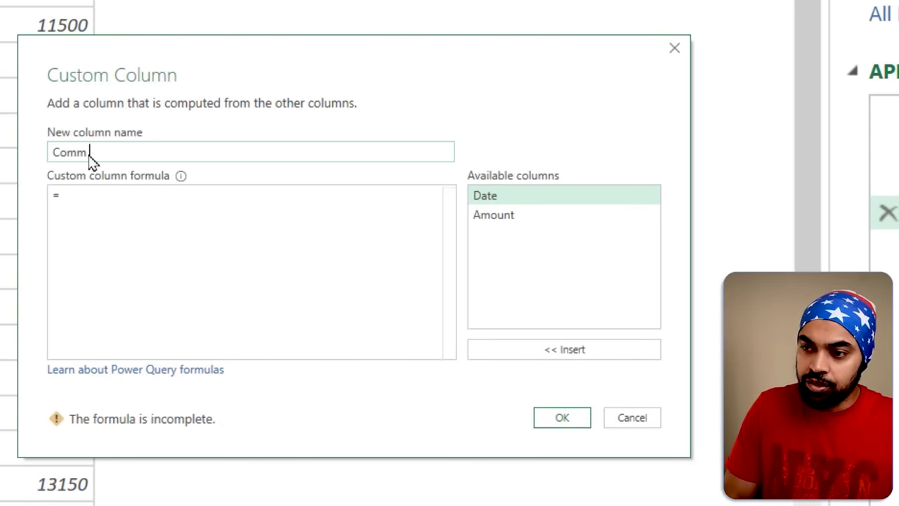
text(using Nested IF)
Step: Begin the column formula with "if [Amount] >= 10000 and [Amount] <= 12000 then 0.1 else"
click(264, 244)
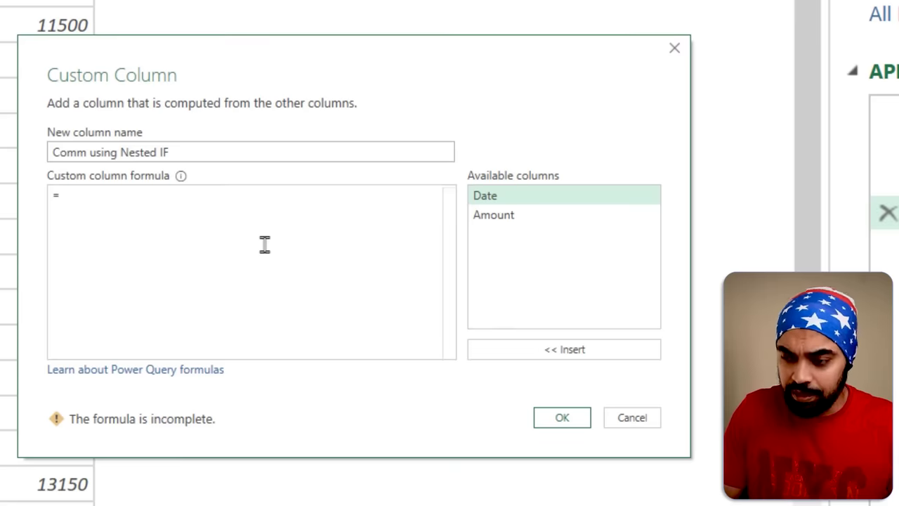
text(if )
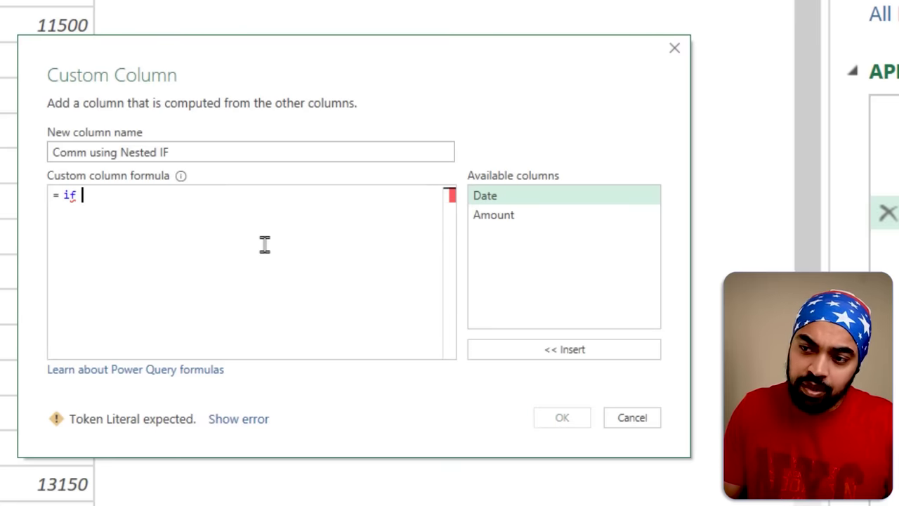
text([Amo)
key(Tab)
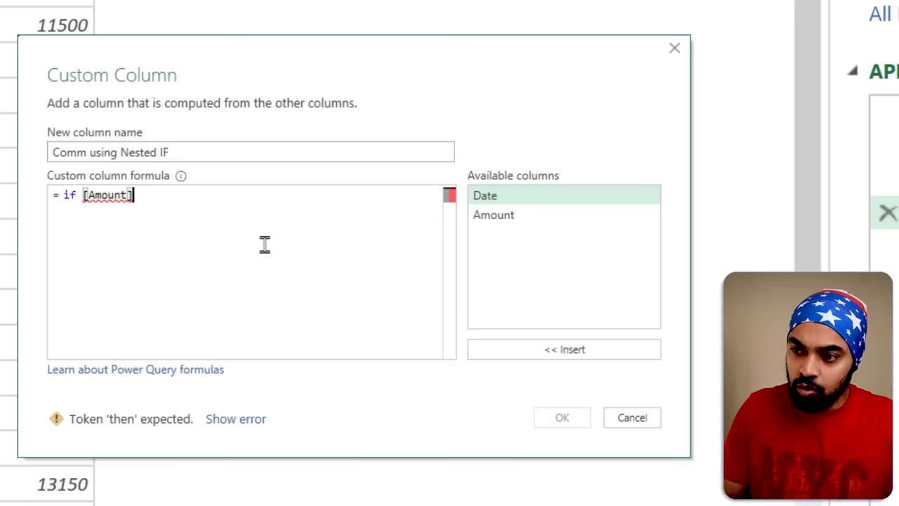
text(>=)
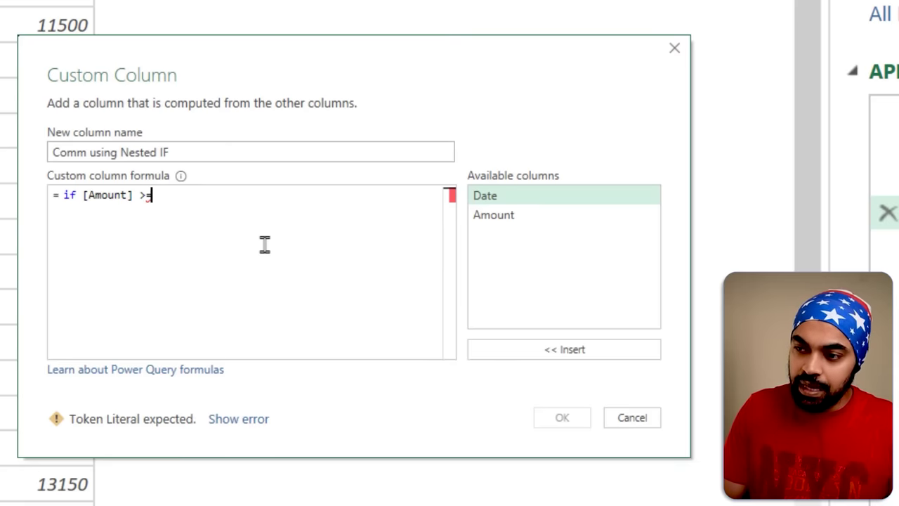
text( 10000 and )
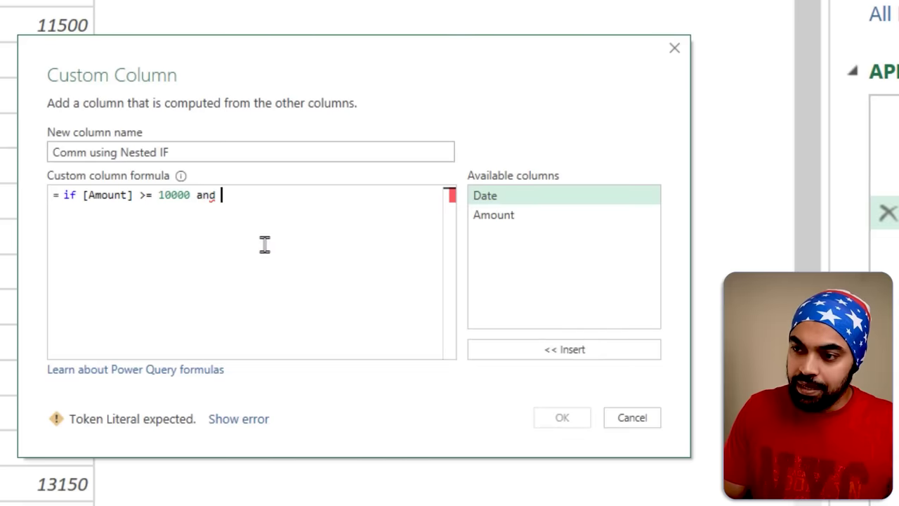
text([Amount])
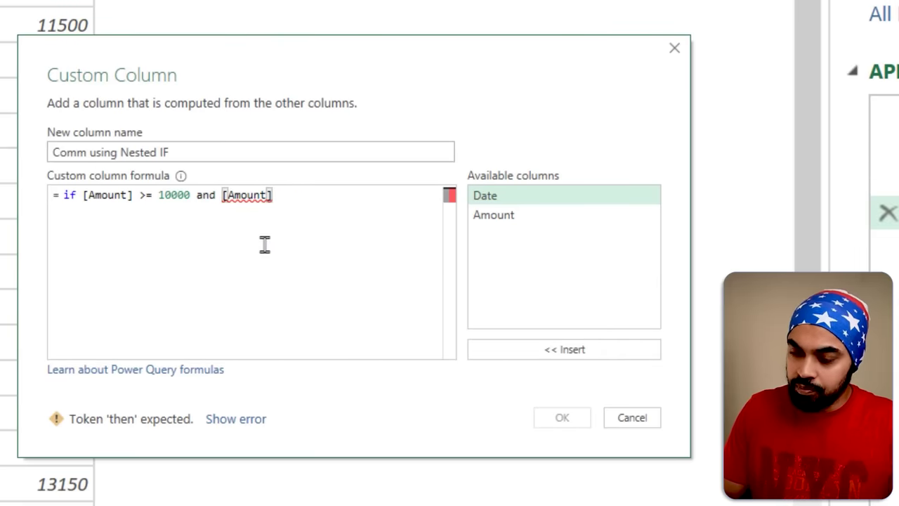
text( <=)
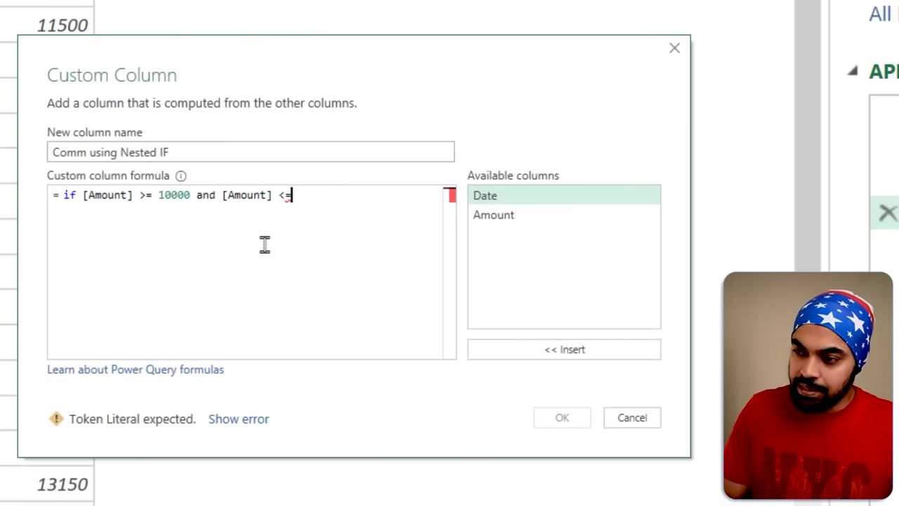
text( 12000 )
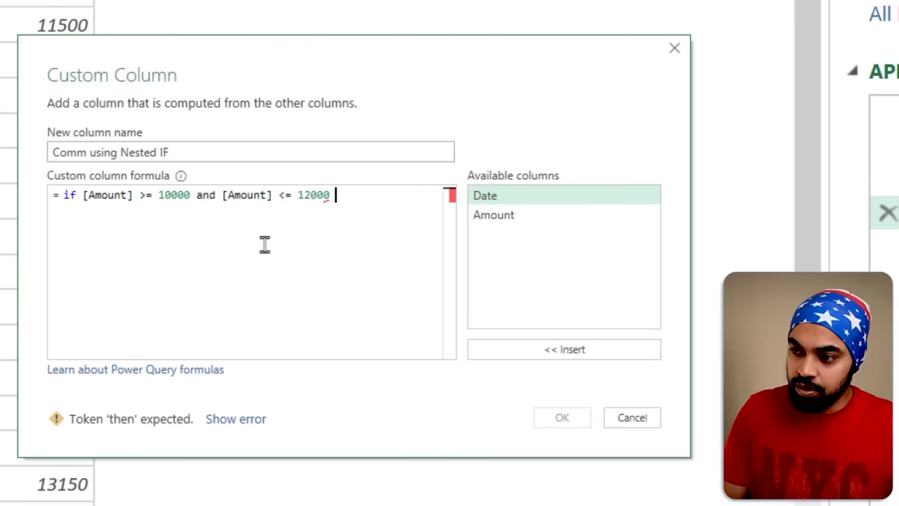
text(then 10)
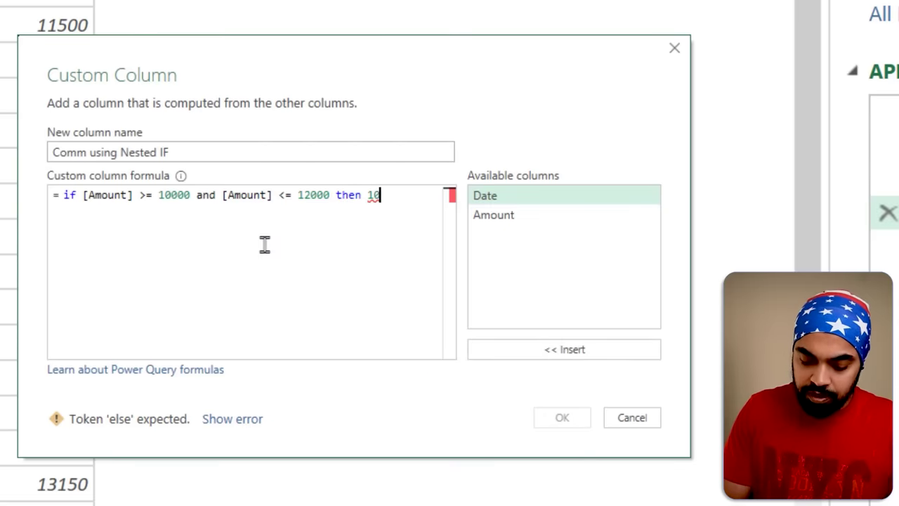
key(BackSpace)
key(BackSpace)
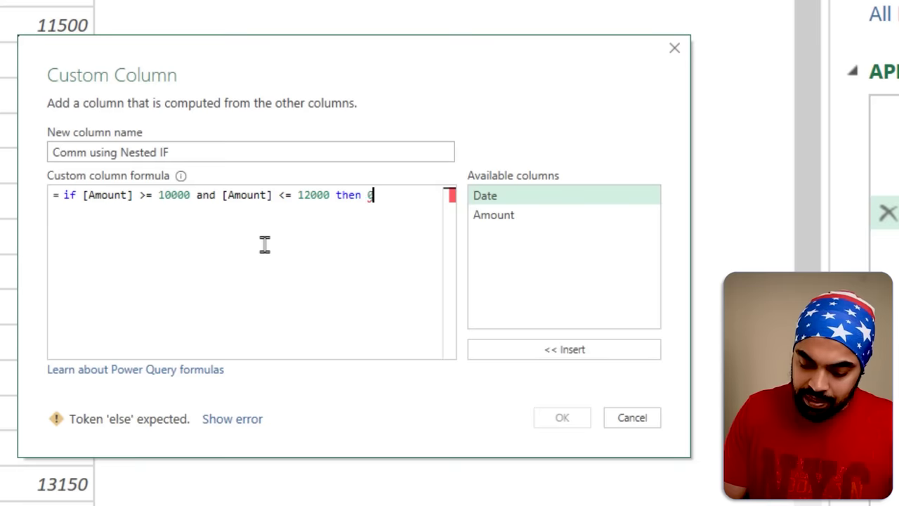
text(0.1 else)
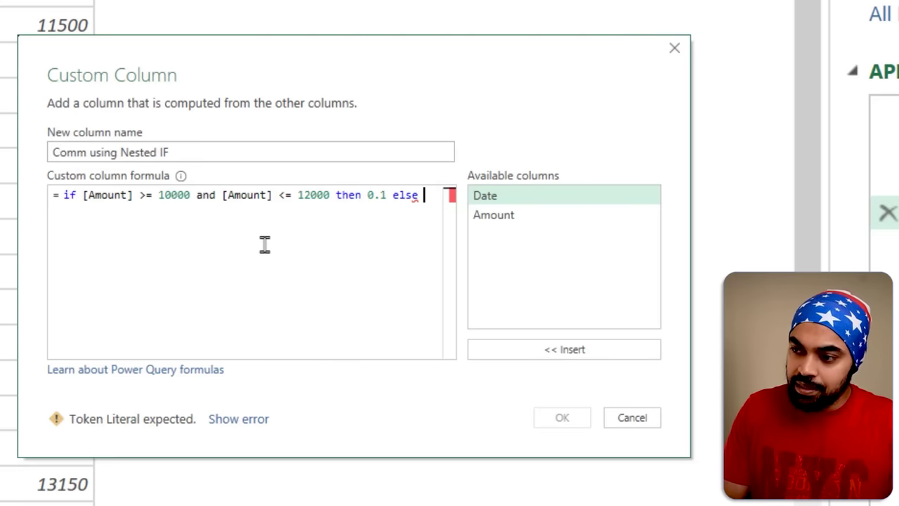
Step: Add a second formula line reading "if [Amount] > 12000 and [Amount] <= 14000 then 0.15 else"
key(Return)
text(if)
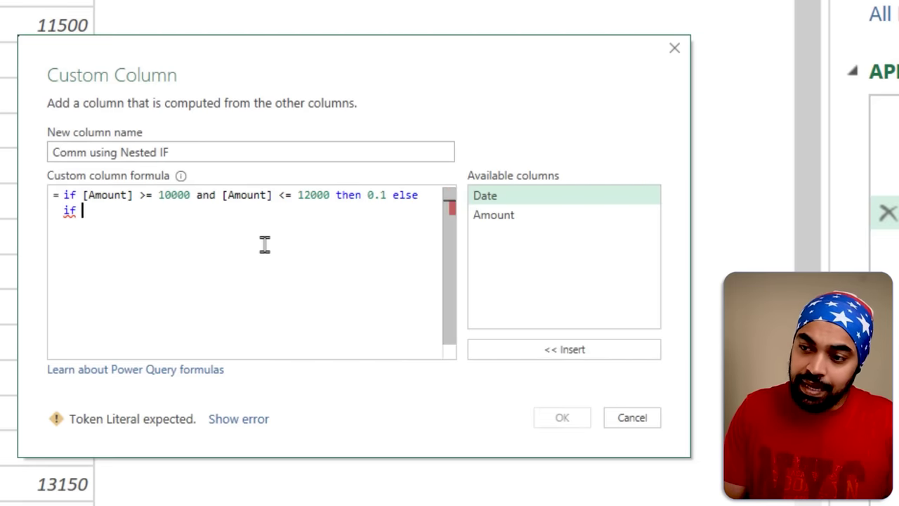
drag(82, 194, 328, 195)
key(ctrl+c)
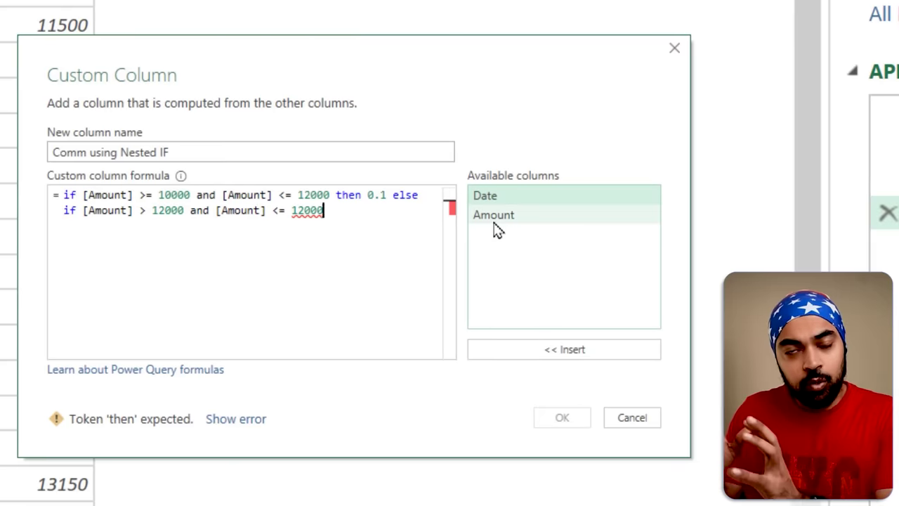
text(then 0.15 else)
Step: Add a third formula line reading "if [Amount] > 14000 and [Amount] <= 14500 then 0.20 else"
key(Return)
text(if)
key(ctrl+v)
text(> 14000 and [Amount] <= )
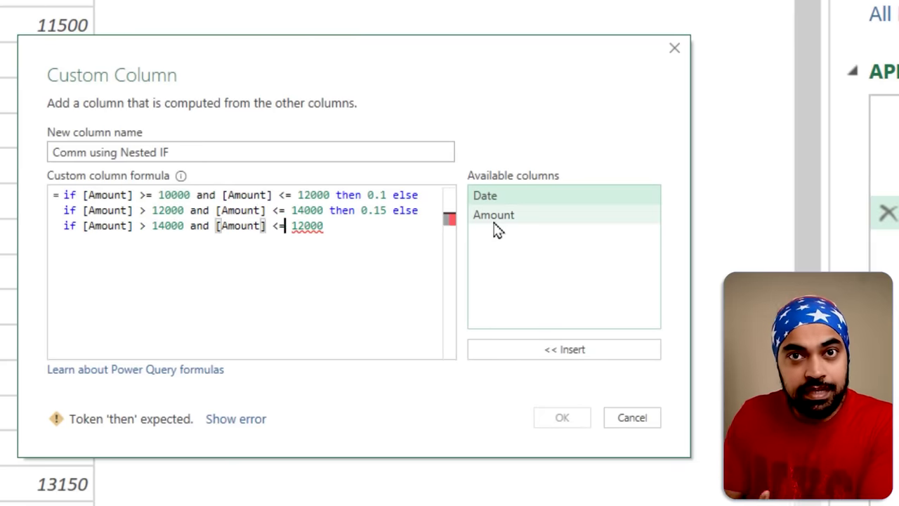
text(14500 then 0.2 else)
Step: End the nested if formula with 0.25 as the final else value and create the column
key(Return)
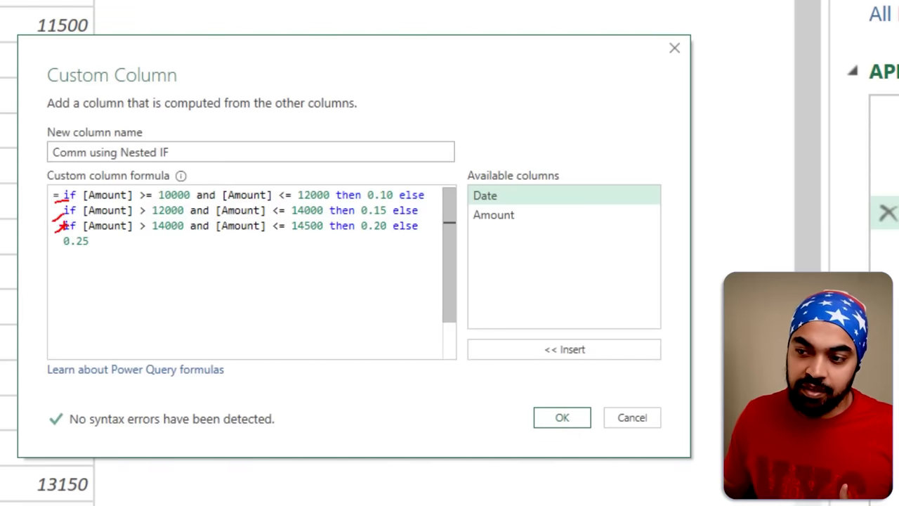
key(Escape)
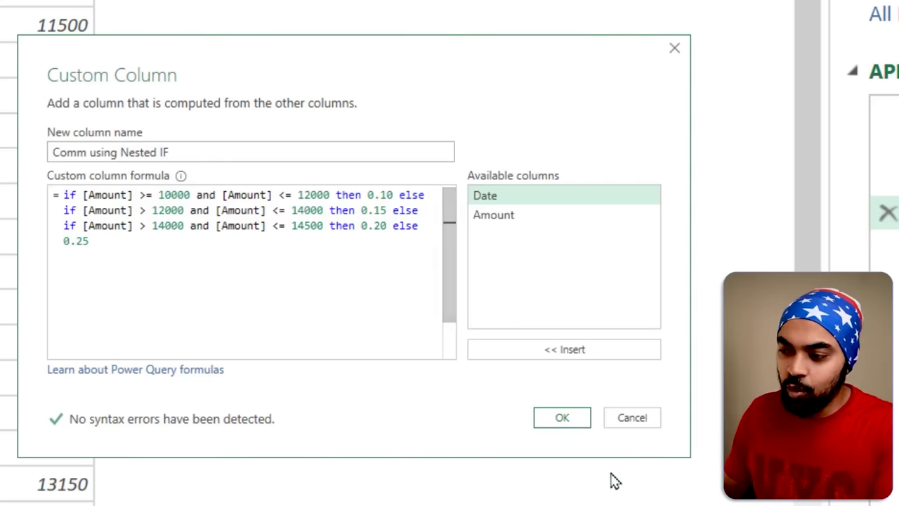
click(565, 423)
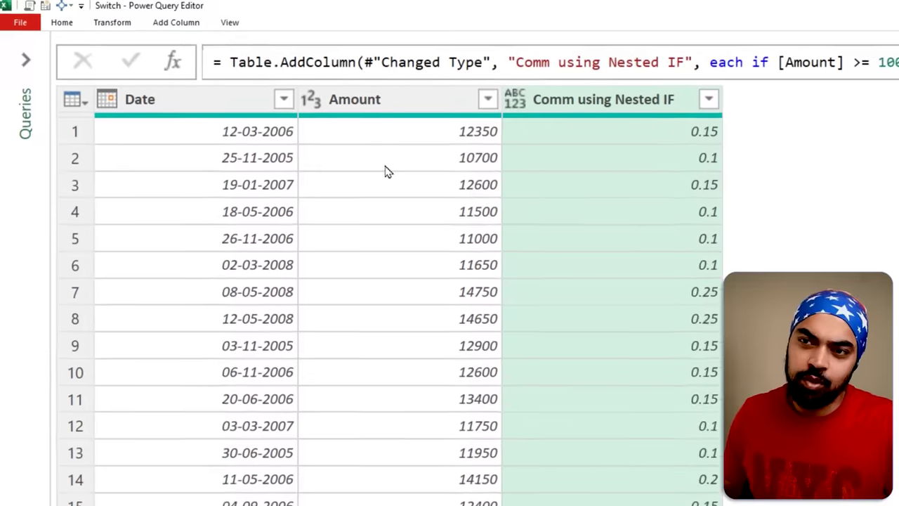
Step: Start another custom column and name it "Comm using Switch"
click(175, 22)
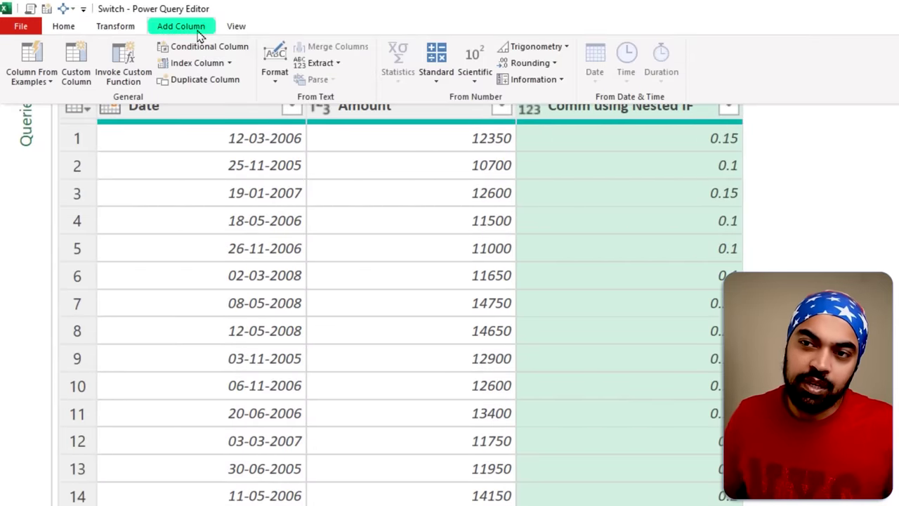
click(93, 80)
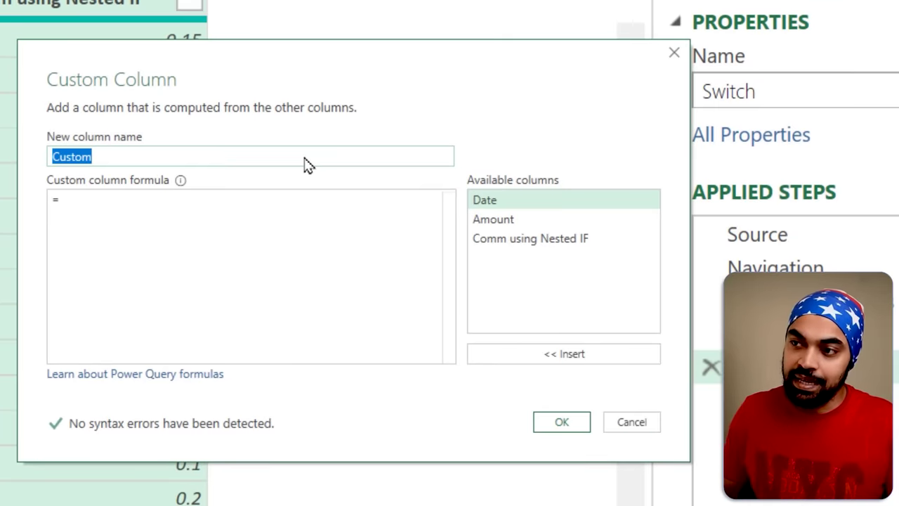
text(Comm using Switch)
Step: Enter a list in braces of four Amount conditions: >= 10000 and <= 12000, > 12000 and <= 14000, > 14000 and <= 14500, > 14500
click(285, 233)
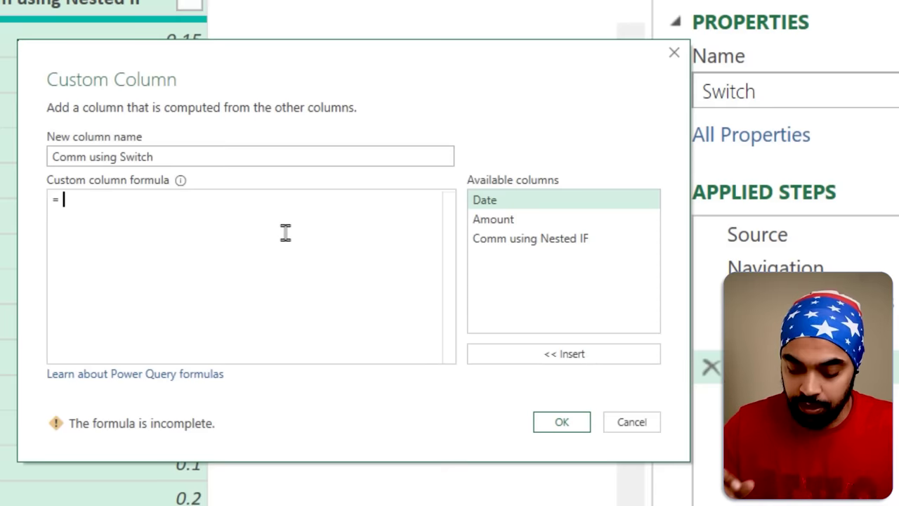
text({)
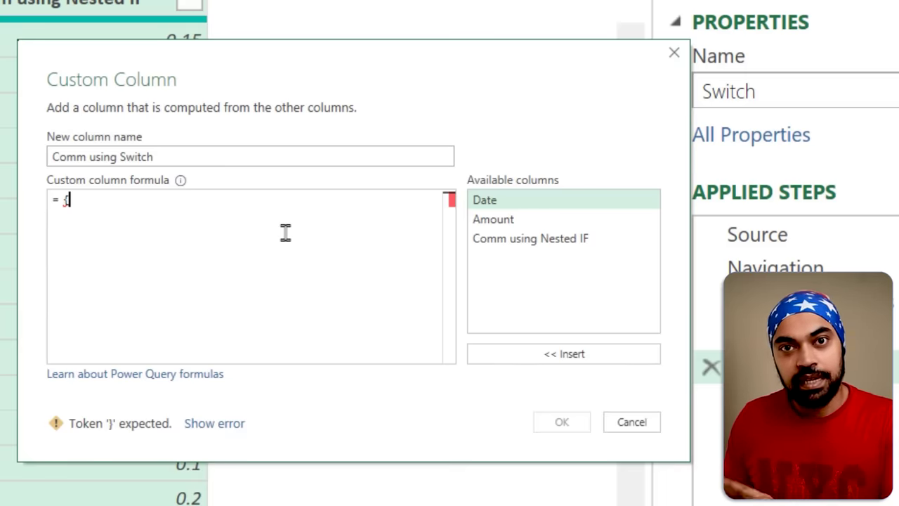
key(Return)
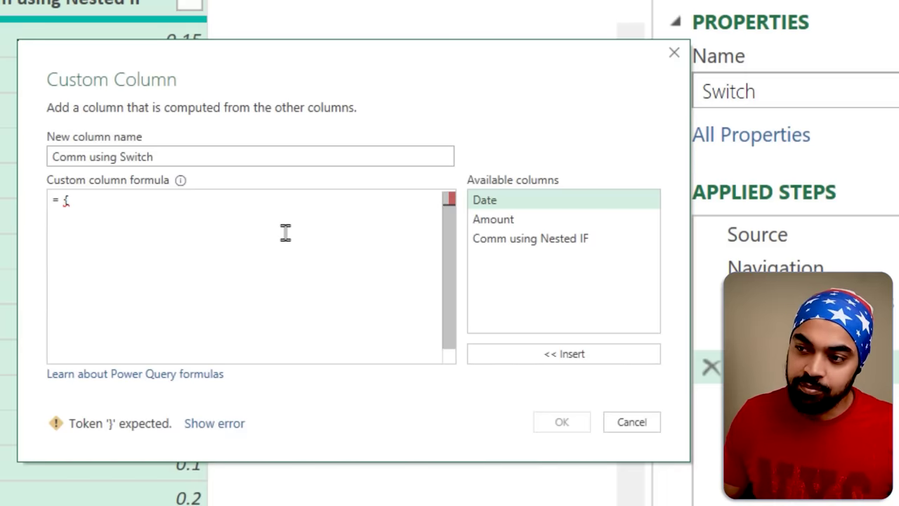
text(})
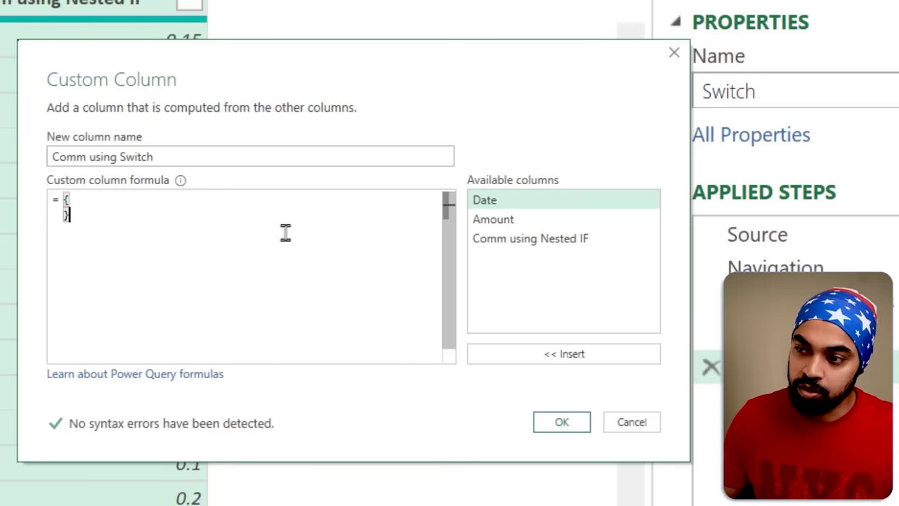
key(Return)
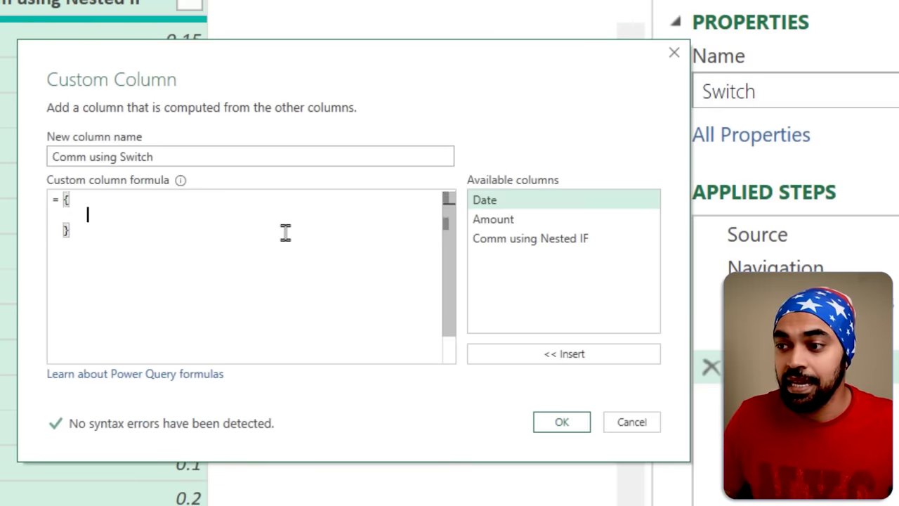
text([Amount] >= 10000 and [Amount] <= 12000, [Amount] > 12000 and [Amount] <= 14000, [Amount] > 14000 and [Amount] <= 14500, [Amount] > 14500)
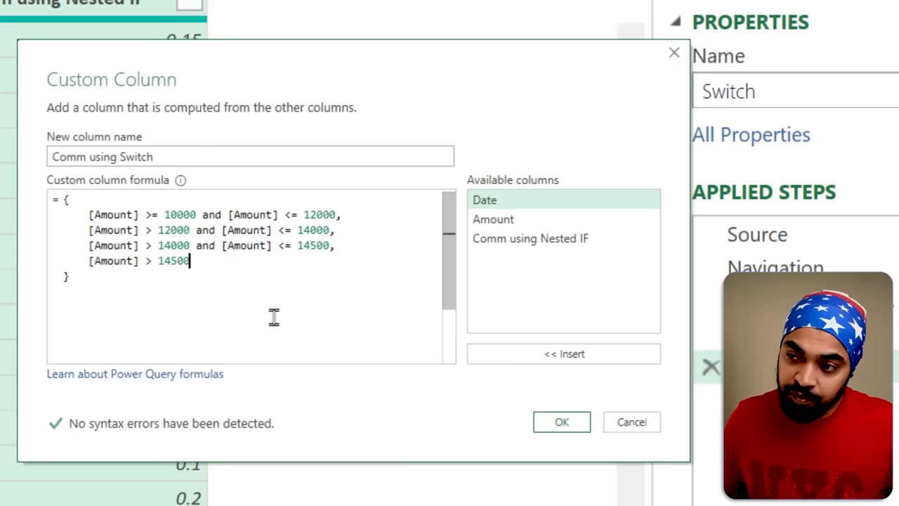
drag(90, 226, 157, 224)
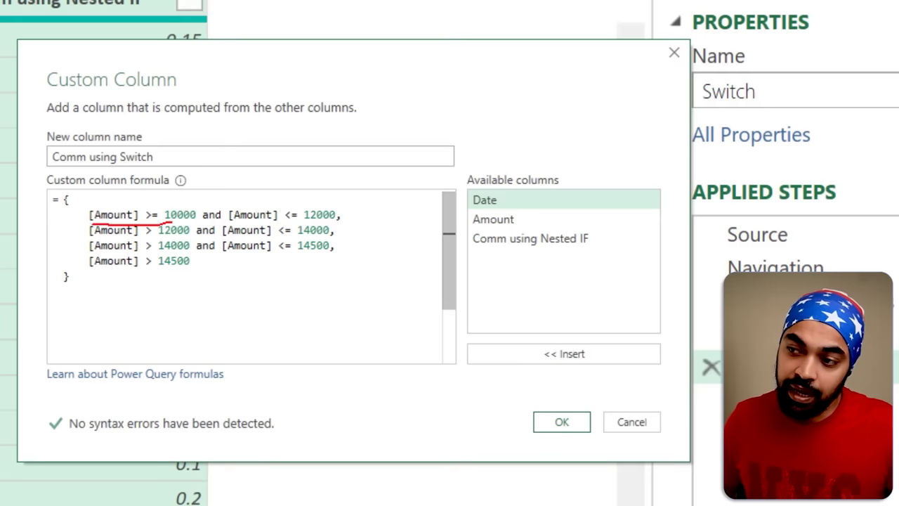
drag(244, 220, 278, 217)
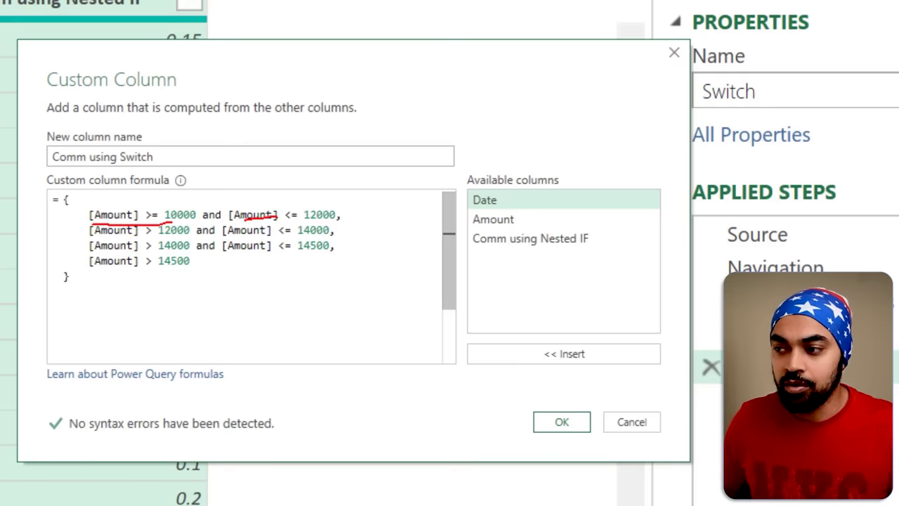
key(Escape)
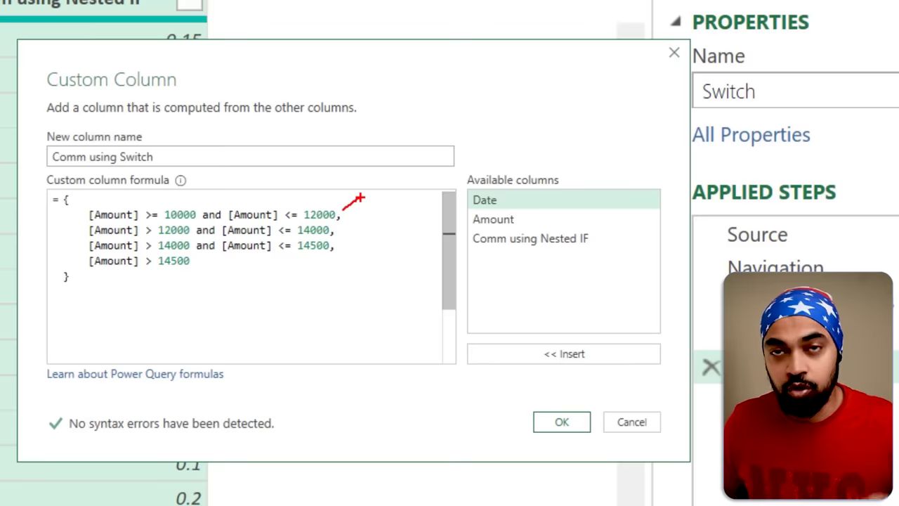
mouse_move(338, 234)
mouse_down()
mouse_move(353, 223)
mouse_move(351, 236)
mouse_up()
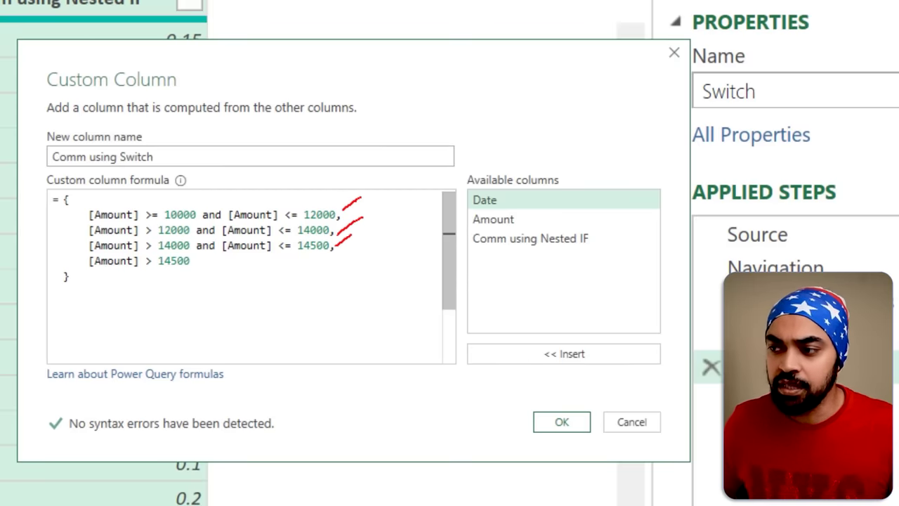
drag(202, 273, 215, 261)
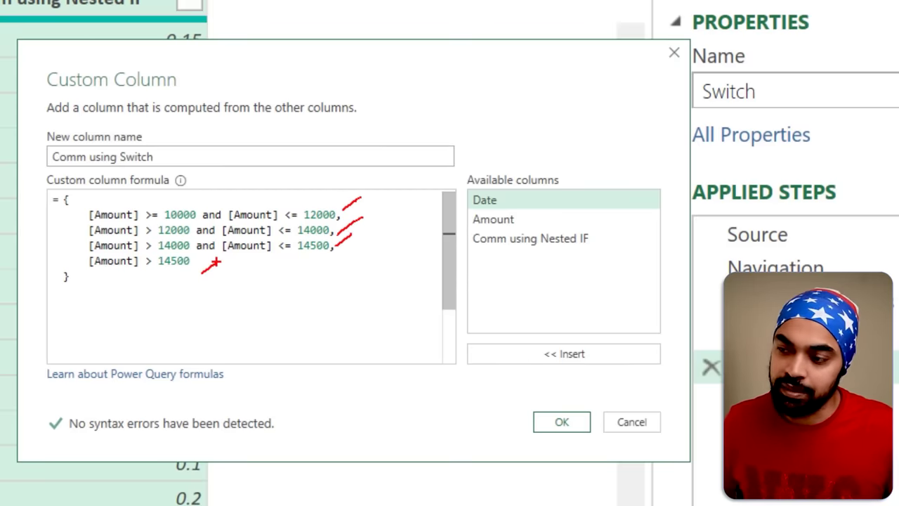
key(Escape)
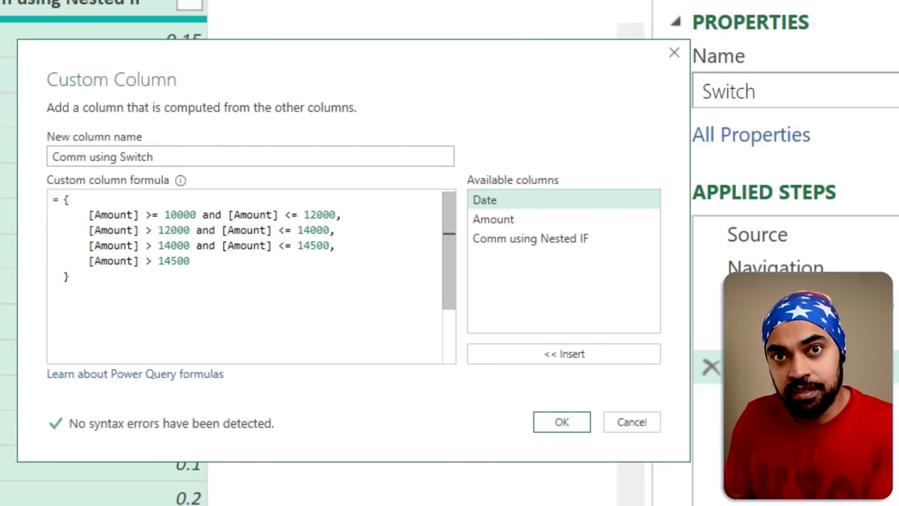
Step: Create the Comm using Switch column and preview the full list in its first row
click(572, 430)
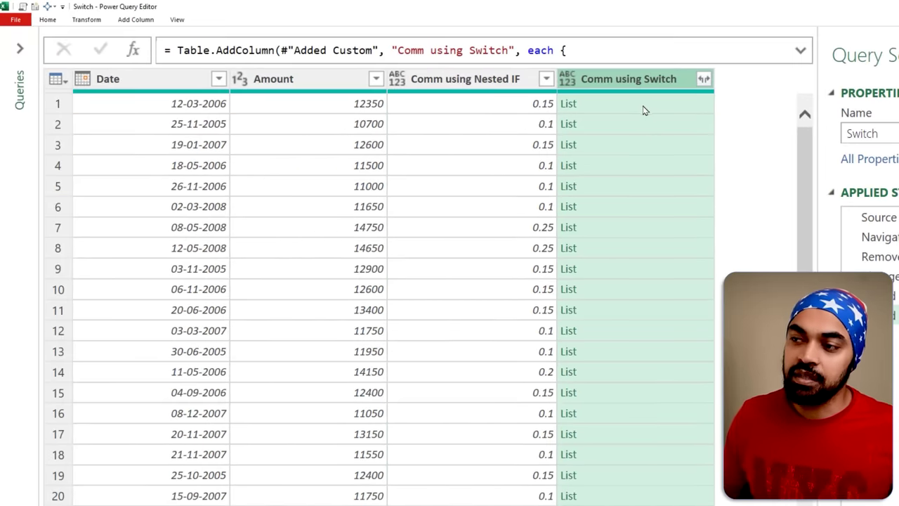
click(644, 108)
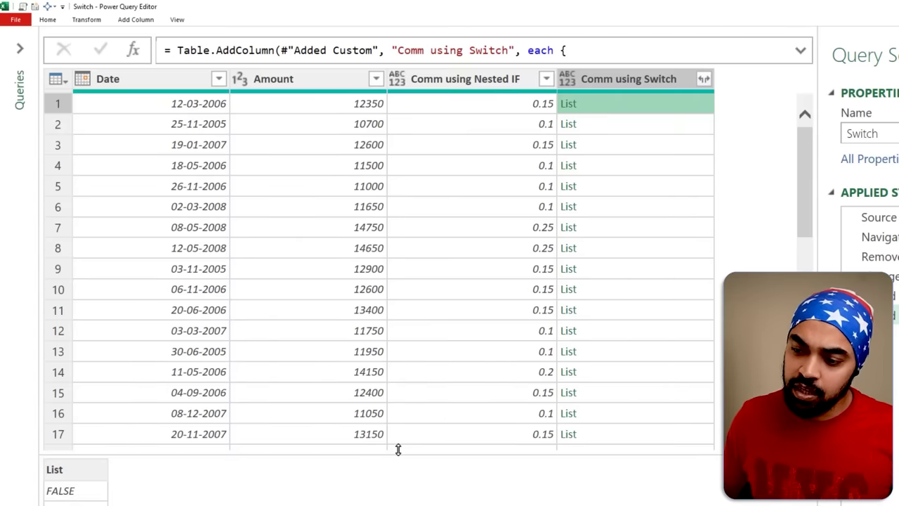
drag(398, 449, 330, 363)
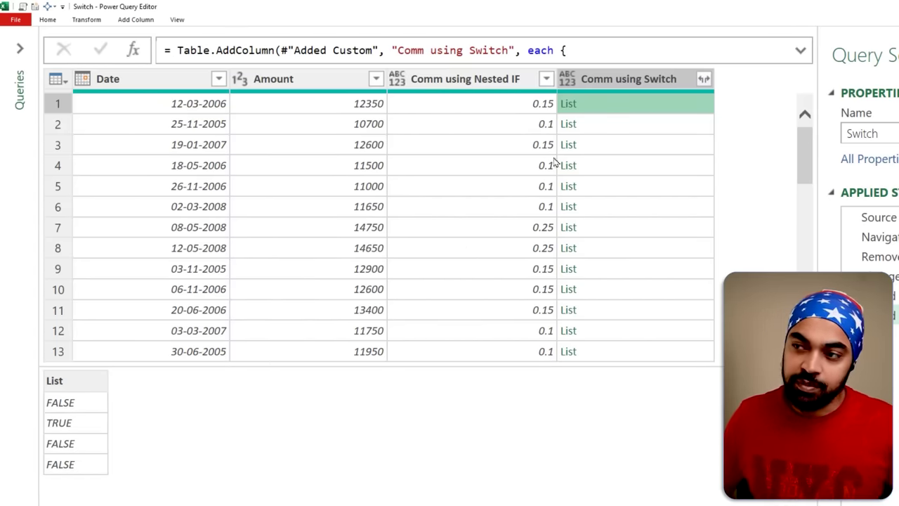
Step: Expand the step's full formula and compare the lists in the first two Comm using Switch rows with the Amount conditions
click(800, 50)
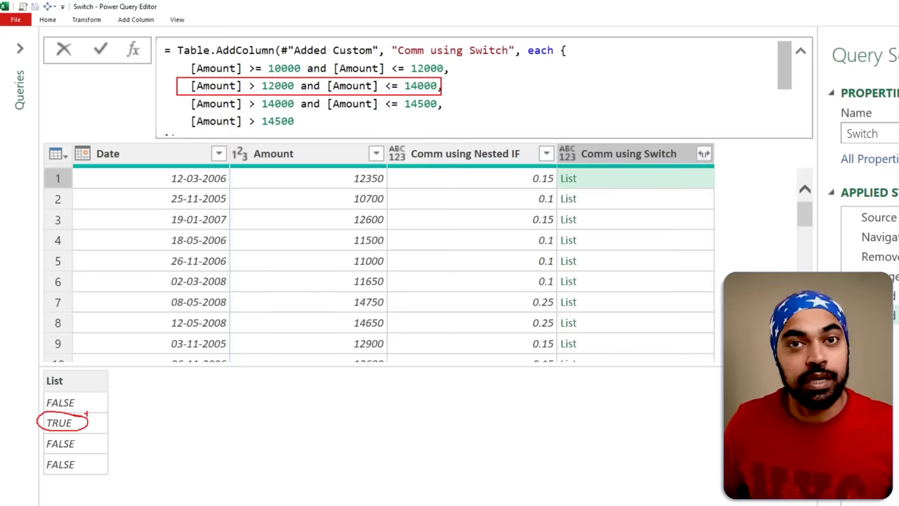
click(595, 184)
click(608, 200)
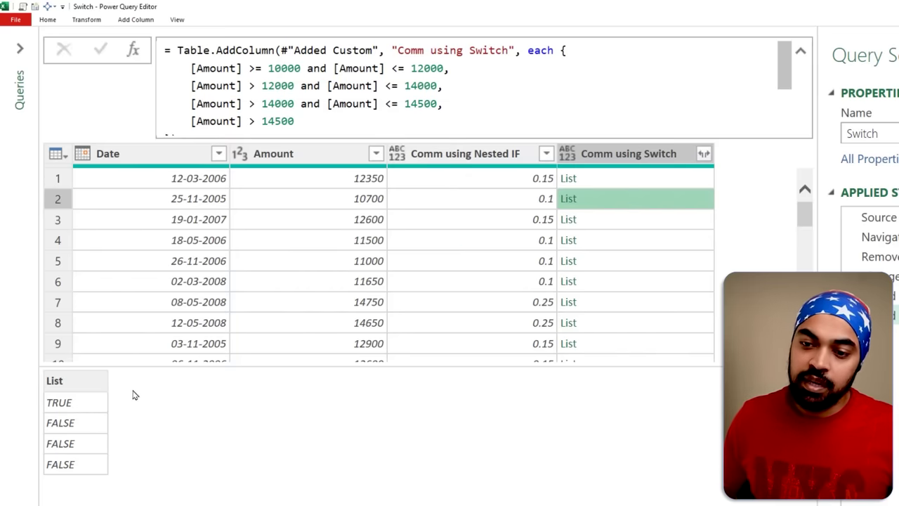
drag(44, 394, 94, 415)
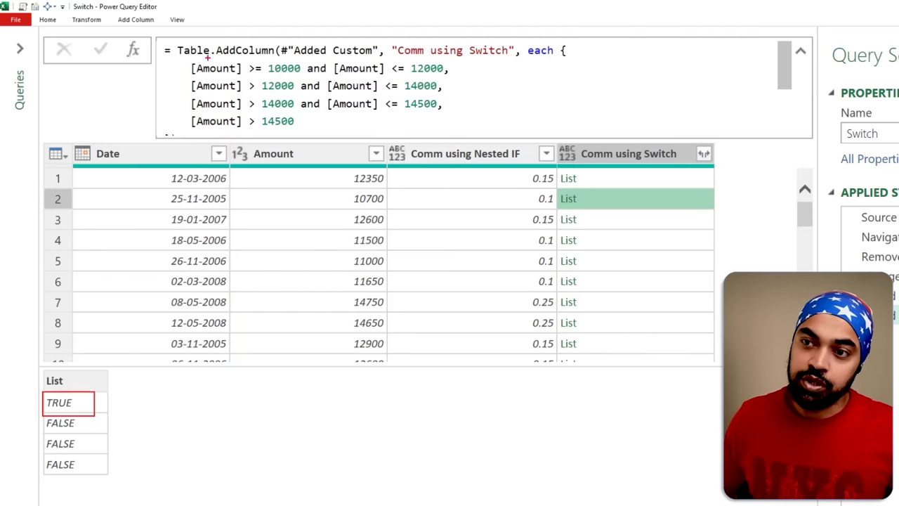
drag(188, 61, 464, 79)
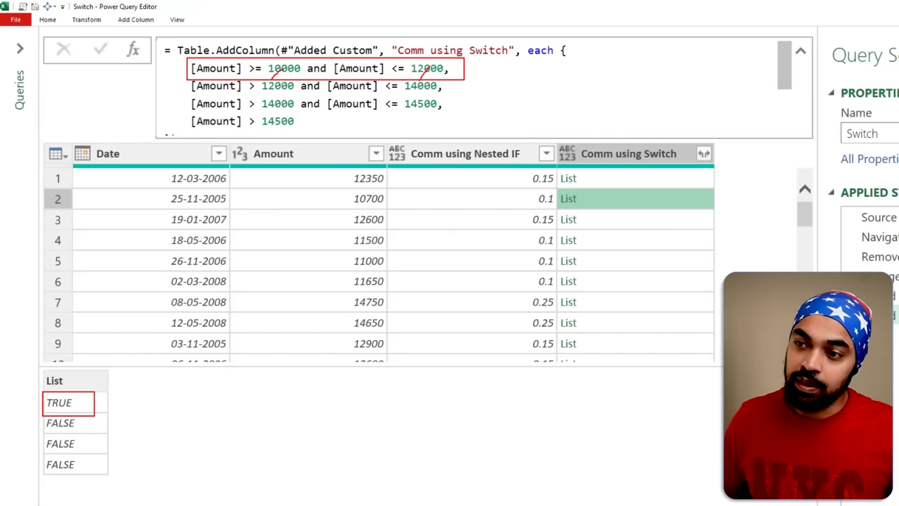
drag(345, 183, 392, 210)
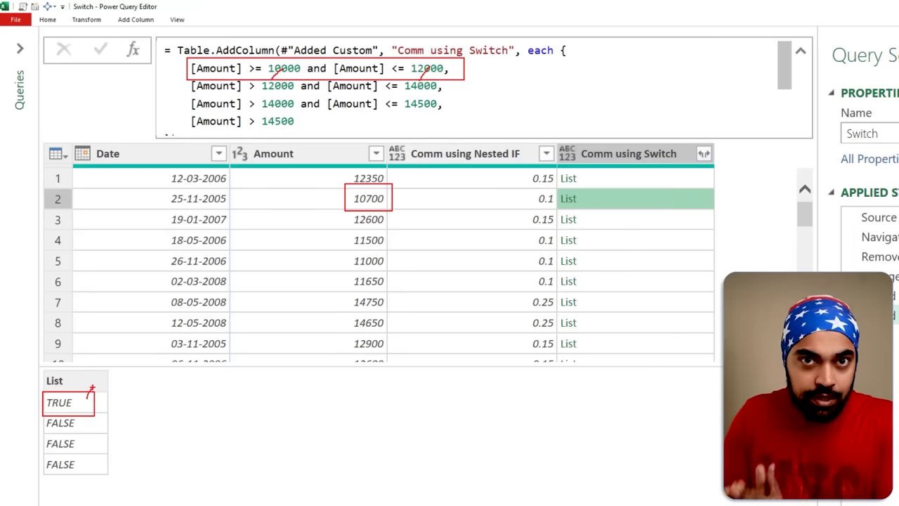
key(Escape)
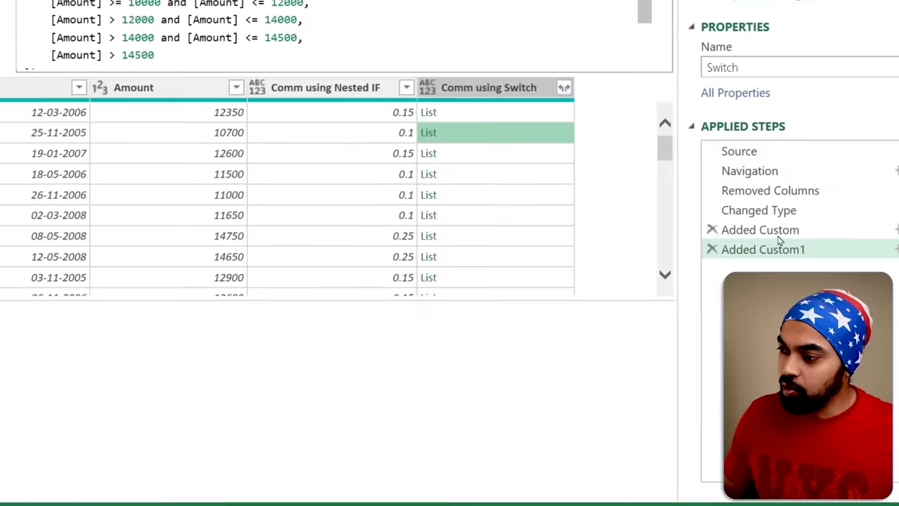
Step: Reopen the Comm using Switch formula and put "let" and "Conditions =" on separate lines before the braced list
click(861, 232)
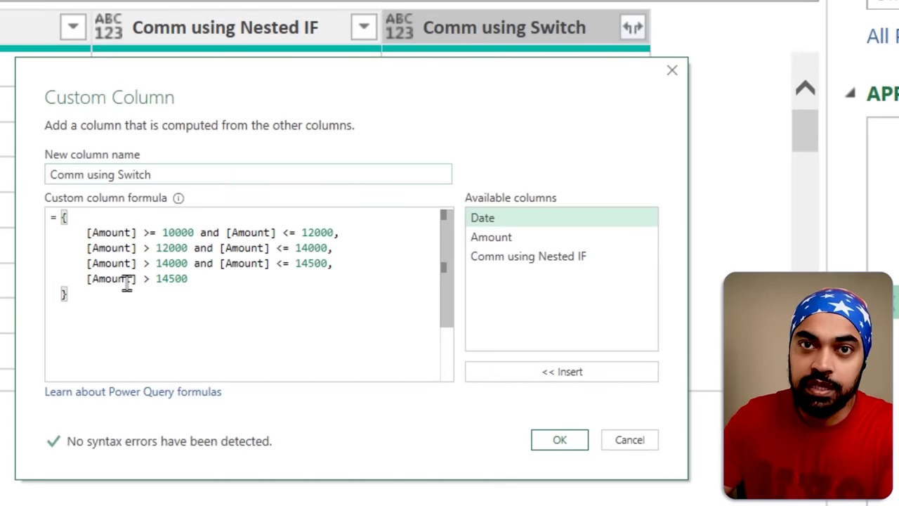
click(67, 218)
key(Return)
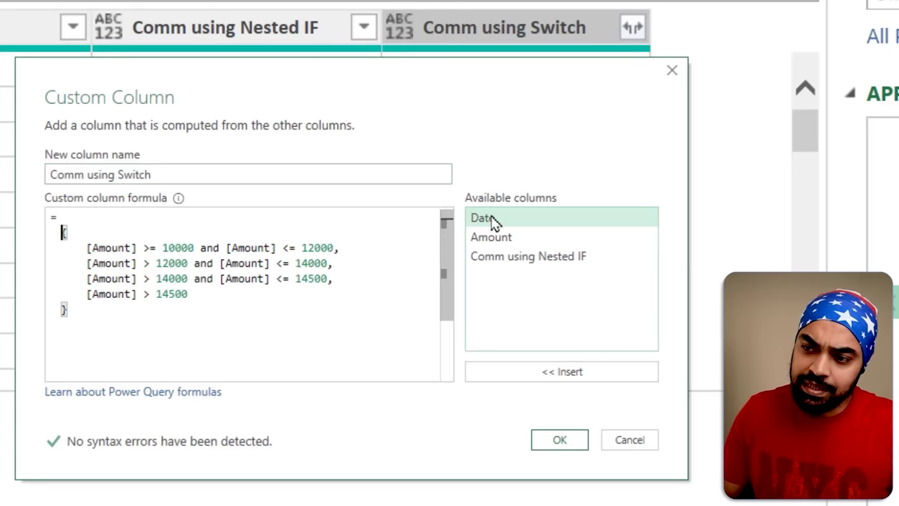
key(Left)
text(let)
key(Return)
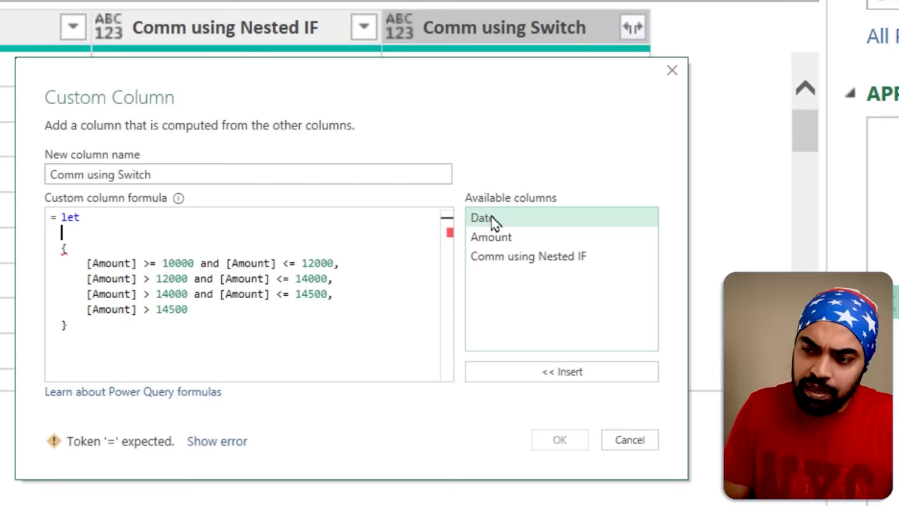
text(Conditions =)
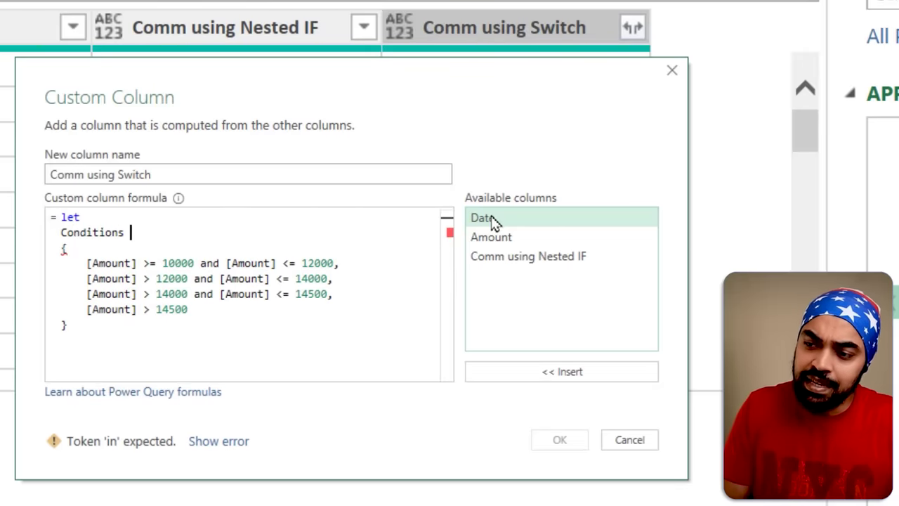
Step: Add a comma after the Conditions list and define "Results = {0.1, 0.15, 0.2, 0.25}" on the line below
click(113, 329)
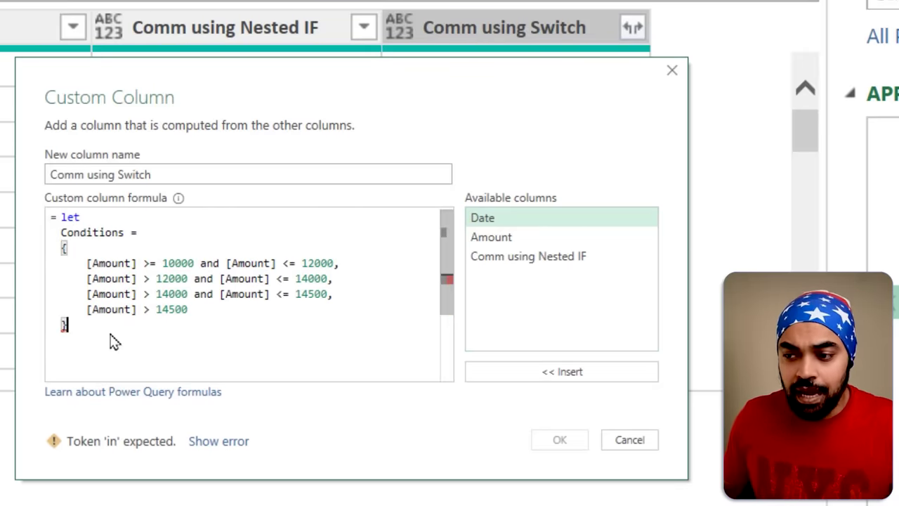
text(,)
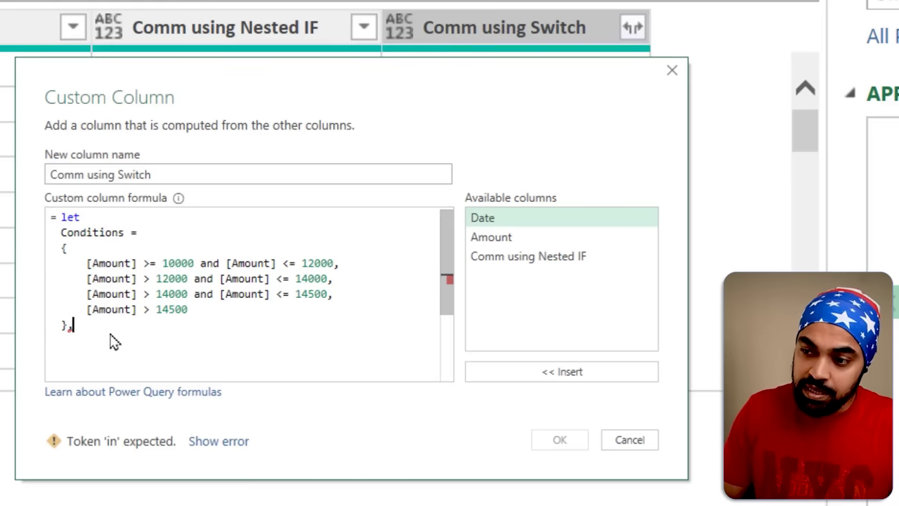
key(Return)
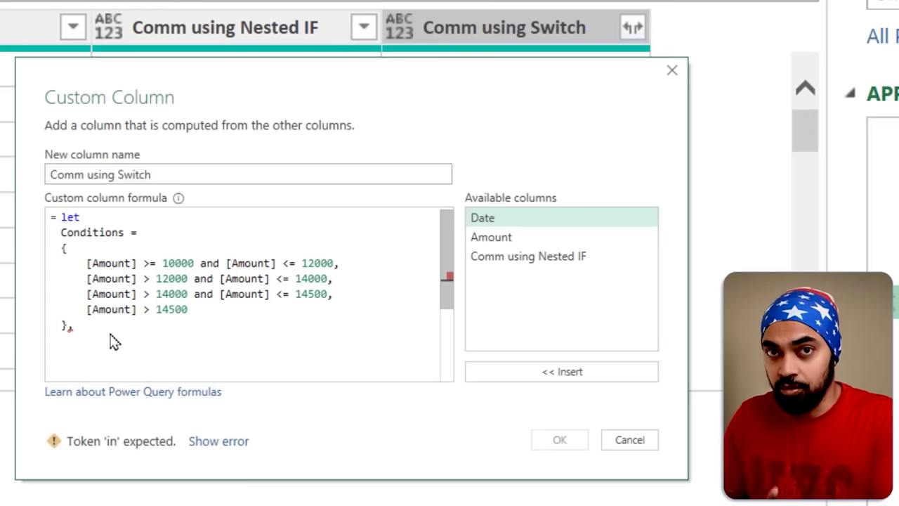
text(Resu)
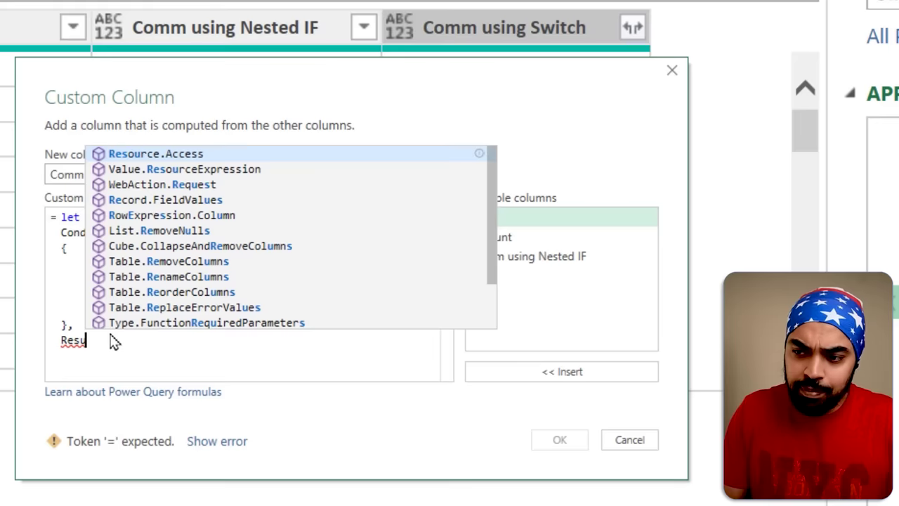
text(lts =)
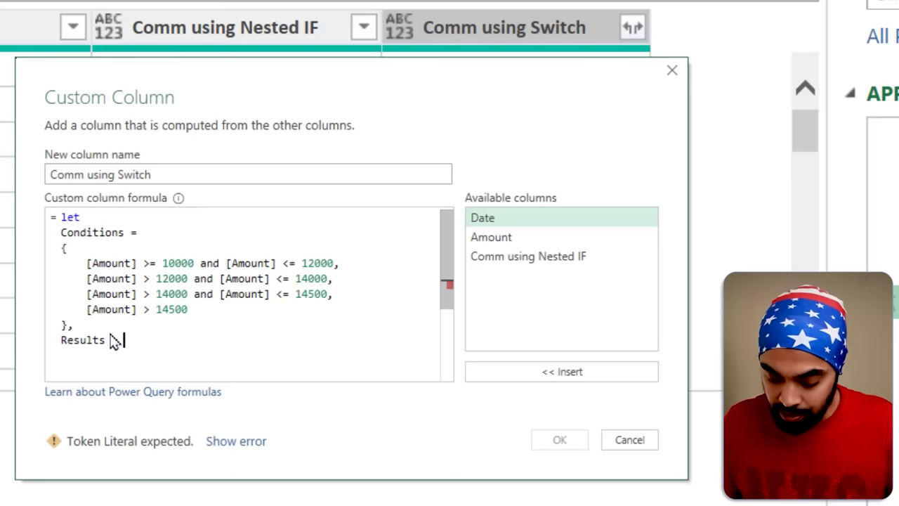
text({)
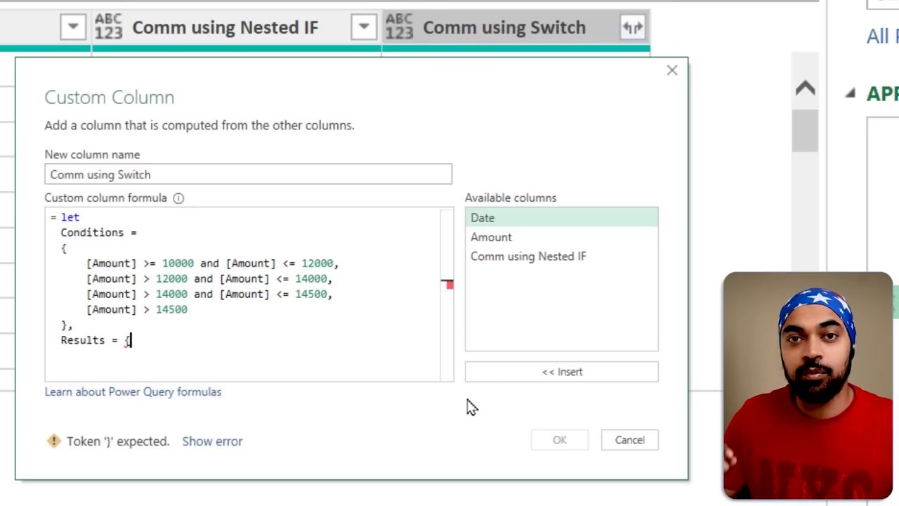
text(0.1, 0.15, 0.2, 0.25})
key(Return)
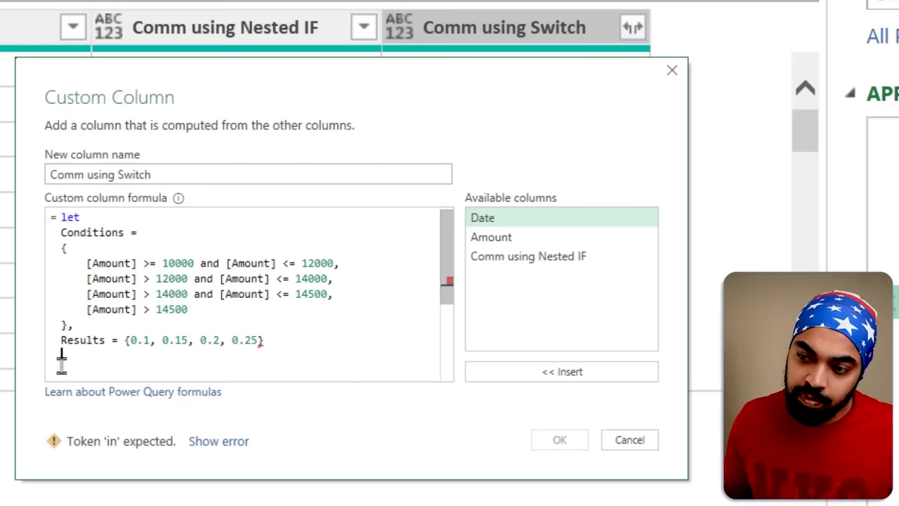
Step: Complete the let expression with "in" returning Results, apply it, and preview the list in the first row
key(Return)
text(in)
key(Escape)
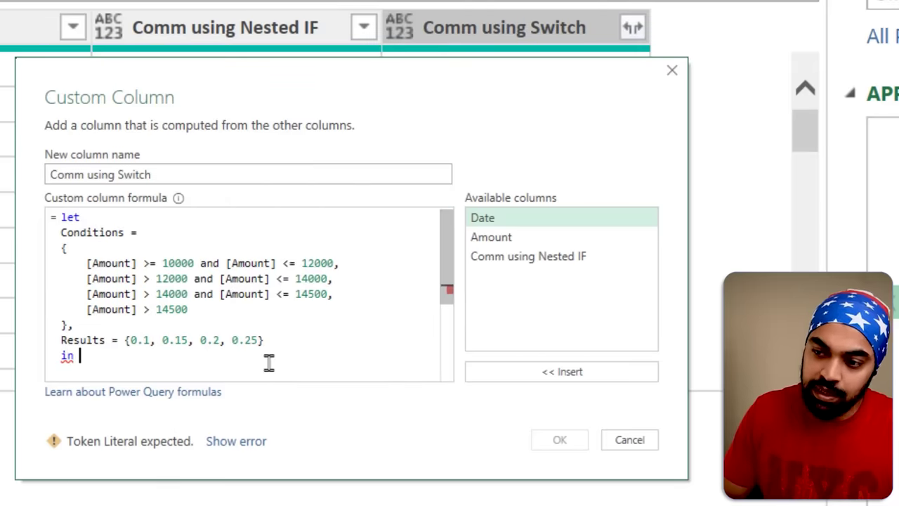
key(Return)
text(Rest)
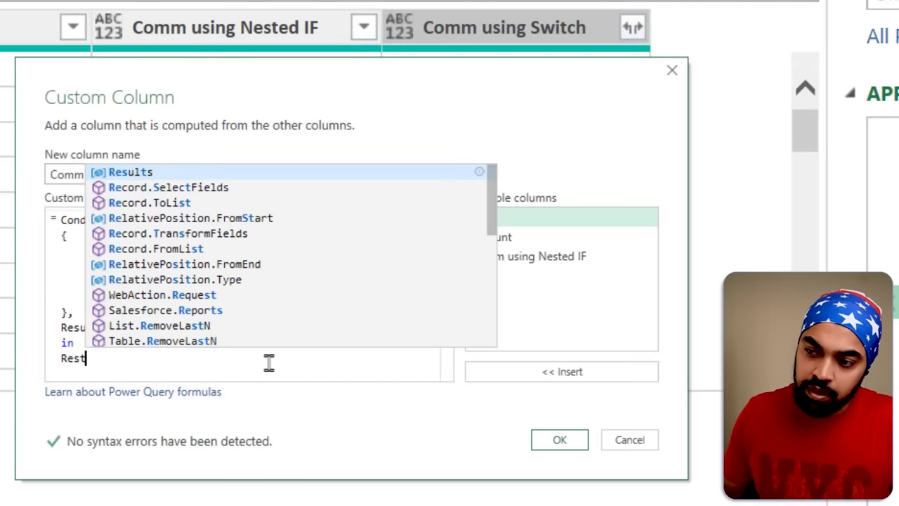
key(Tab)
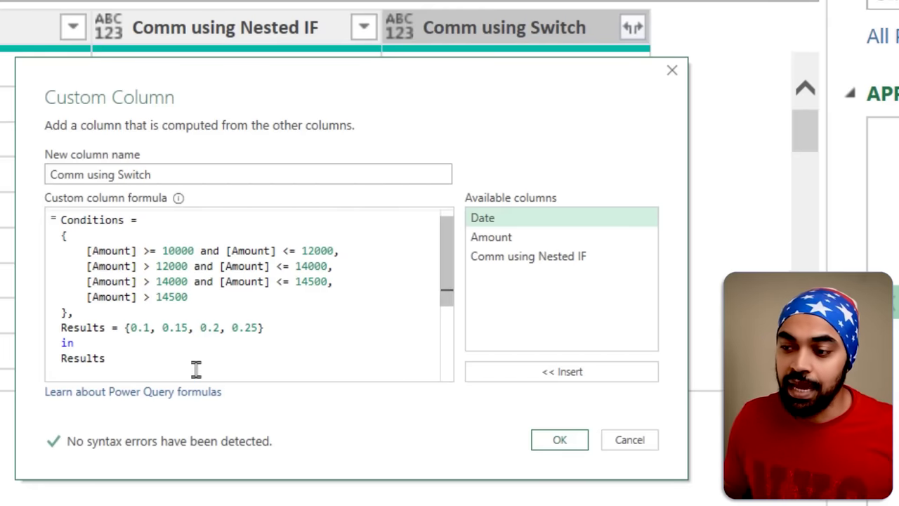
click(560, 439)
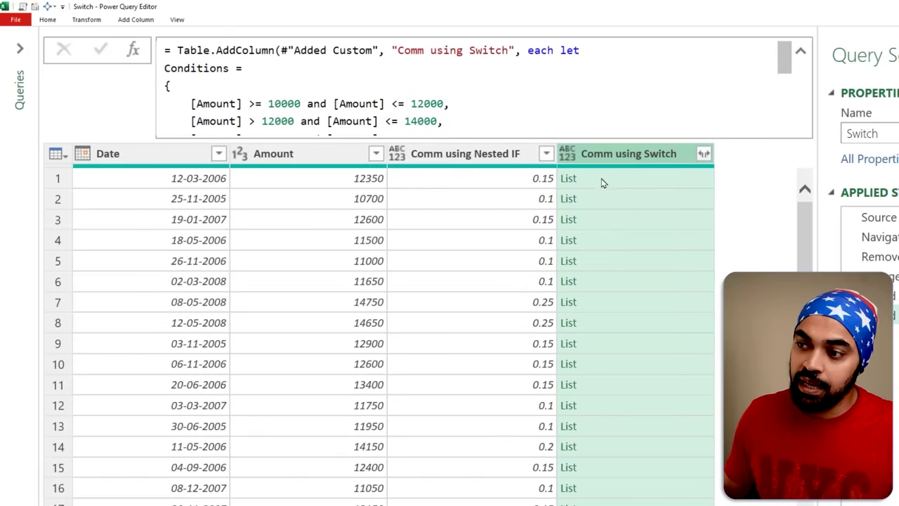
click(602, 182)
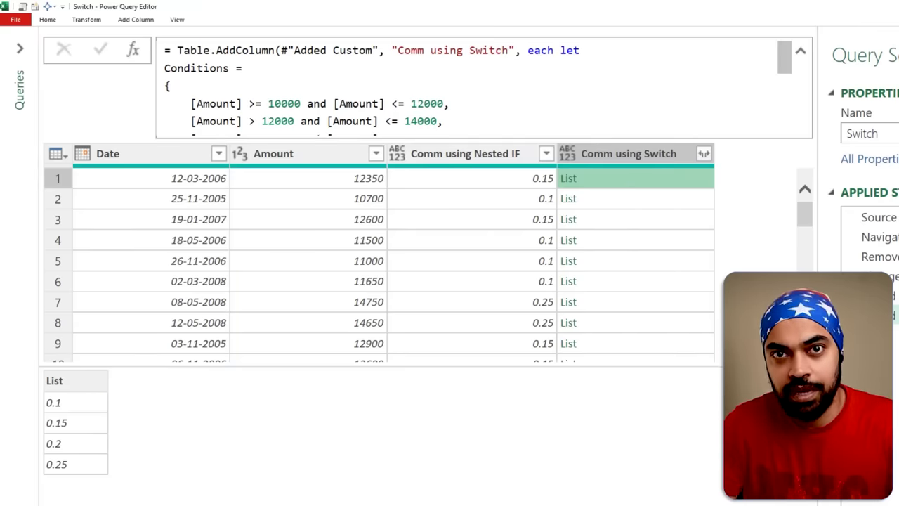
Step: Reopen the Comm using Switch formula and replace the returned Results with "List.Combine(Conditions, Results"
click(857, 237)
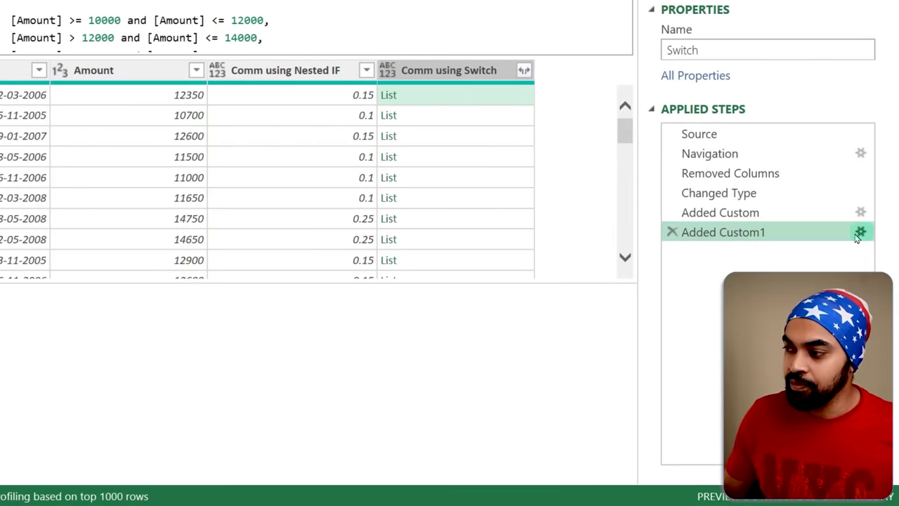
click(215, 271)
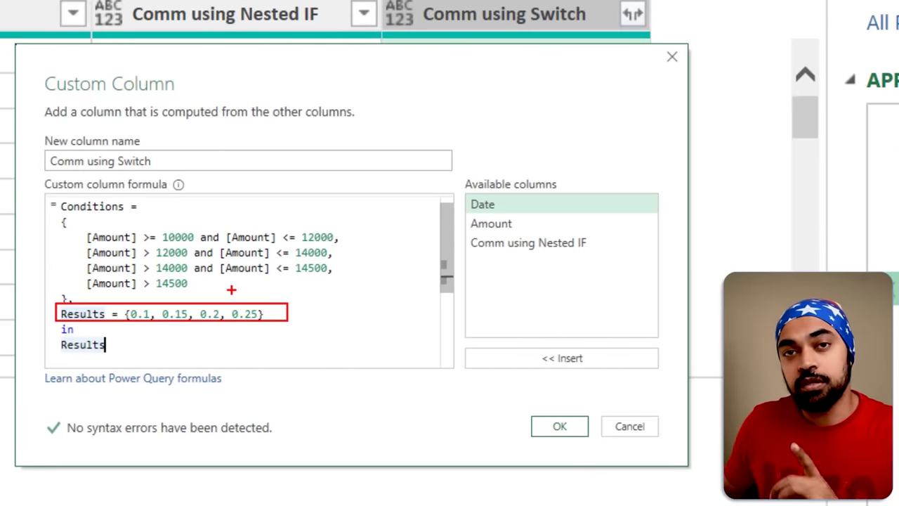
key(Escape)
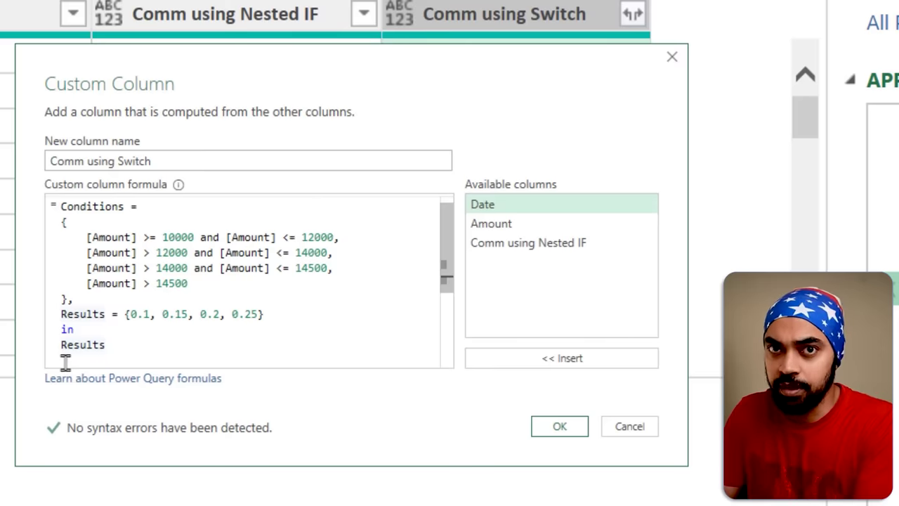
click(81, 355)
double_click(81, 354)
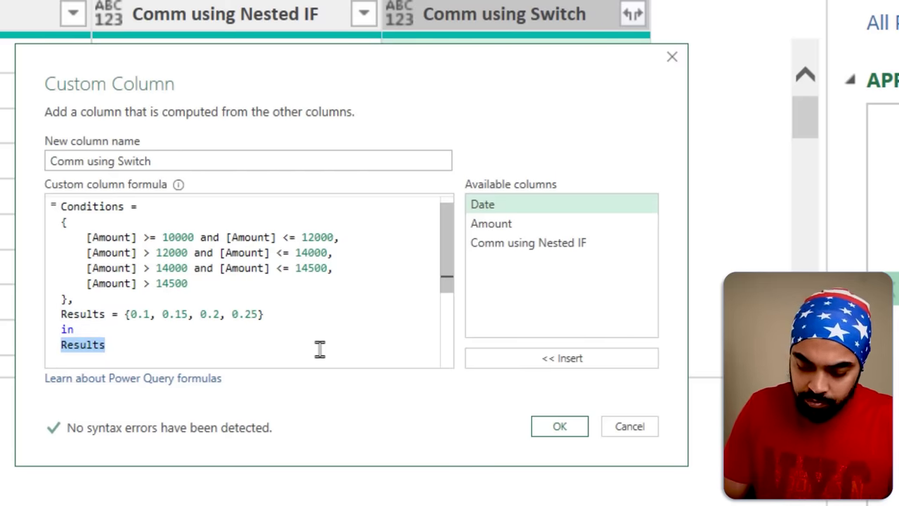
text(Lisy.)
key(Escape)
key(BackSpace)
key(BackSpace)
key(BackSpace)
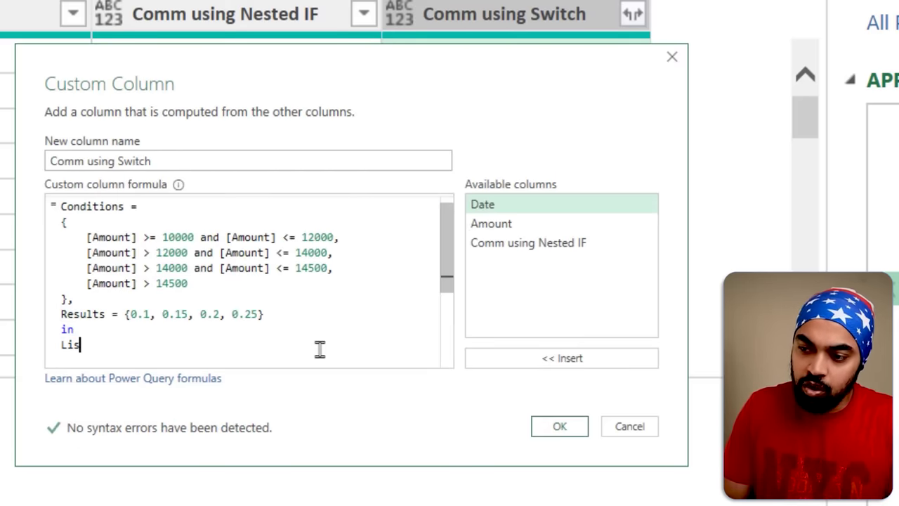
text(st.Combin)
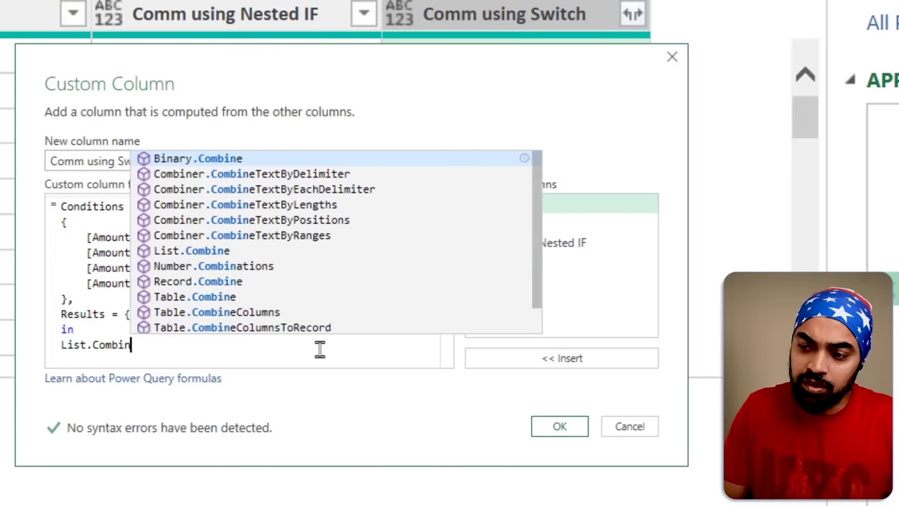
text(e()
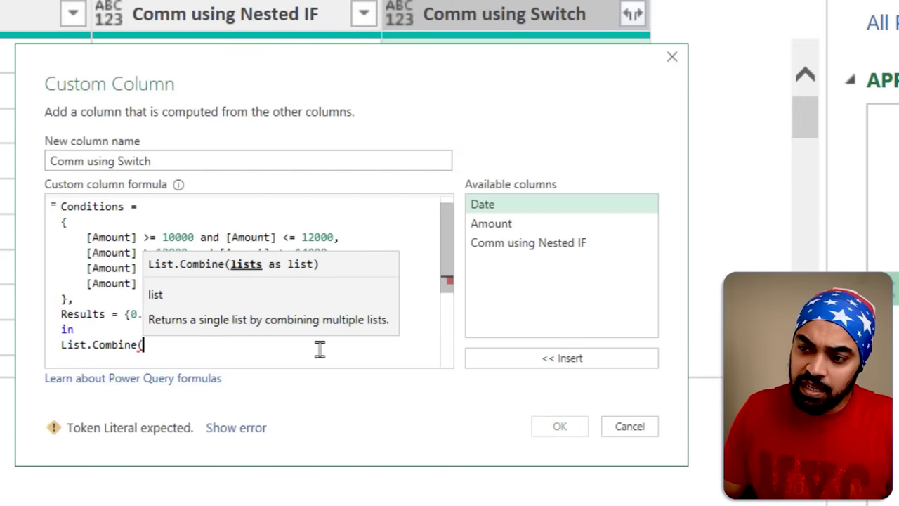
text(Cond)
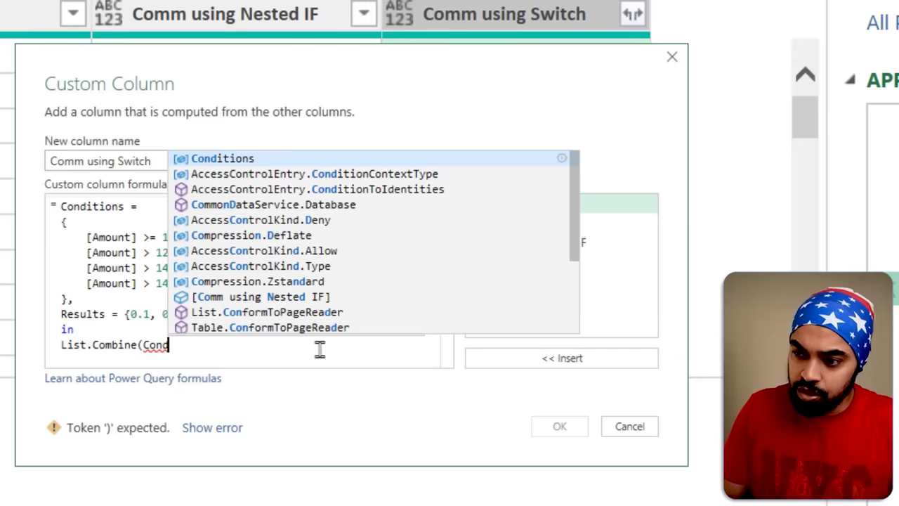
text(itions, Reu)
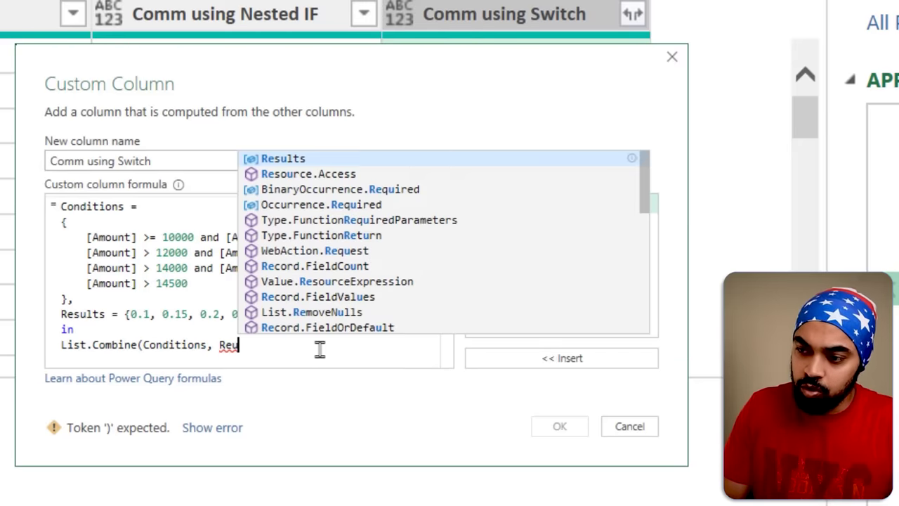
key(Tab)
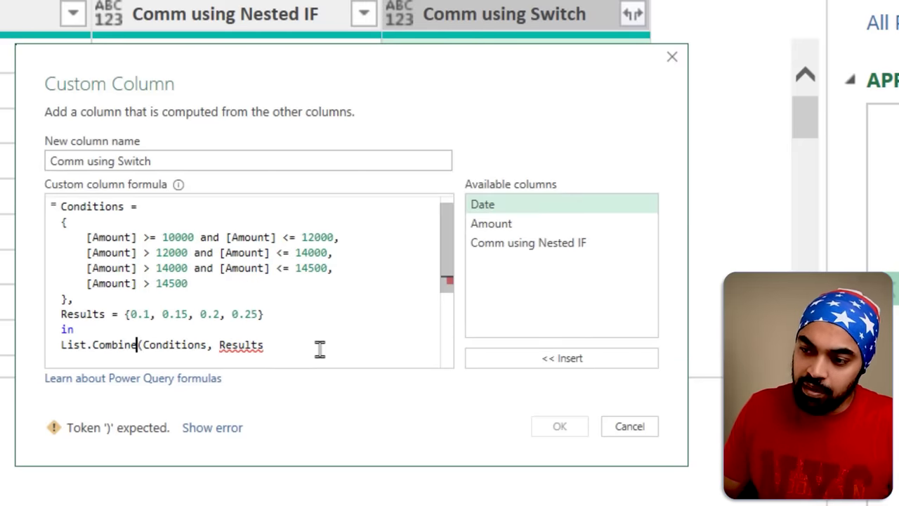
Step: Wrap the List.Combine arguments in braces as "List.Combine({Conditions, Results})" and apply the formula
key(Right)
text({)
key(ctrl+Right)
key(ctrl+Right)
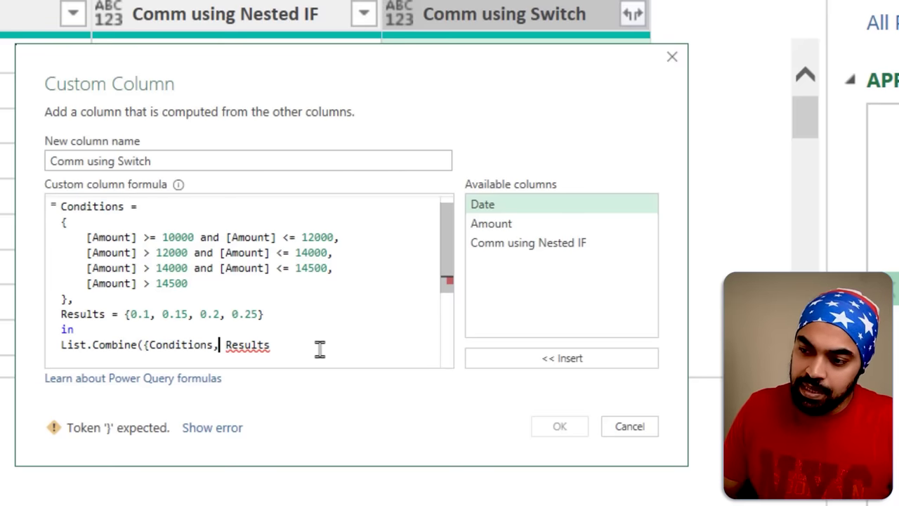
text(}))
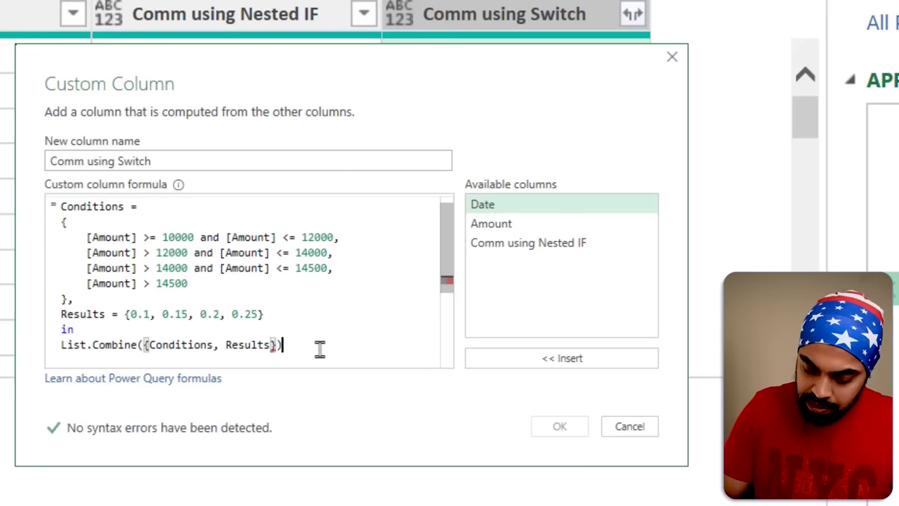
click(559, 426)
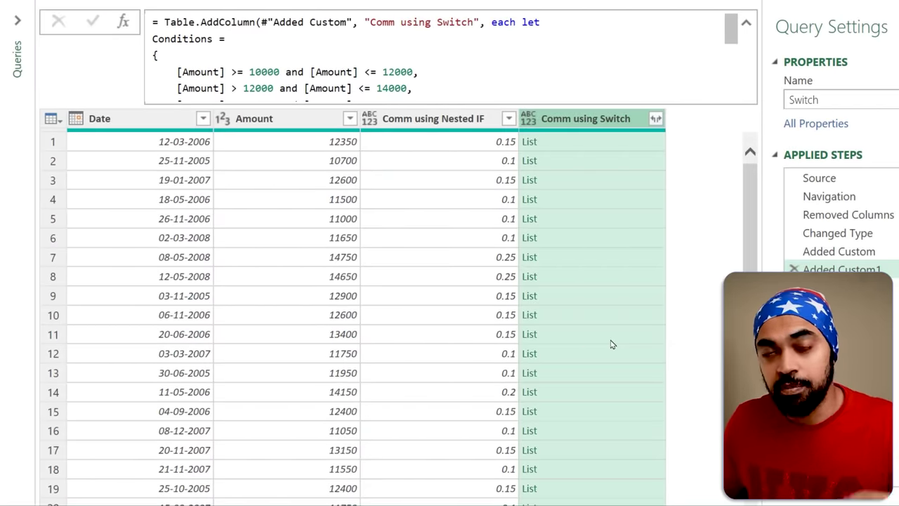
Step: Preview the combined lists in the first three Comm using Switch rows and match each TRUE position to the commission rate at the same position
click(603, 148)
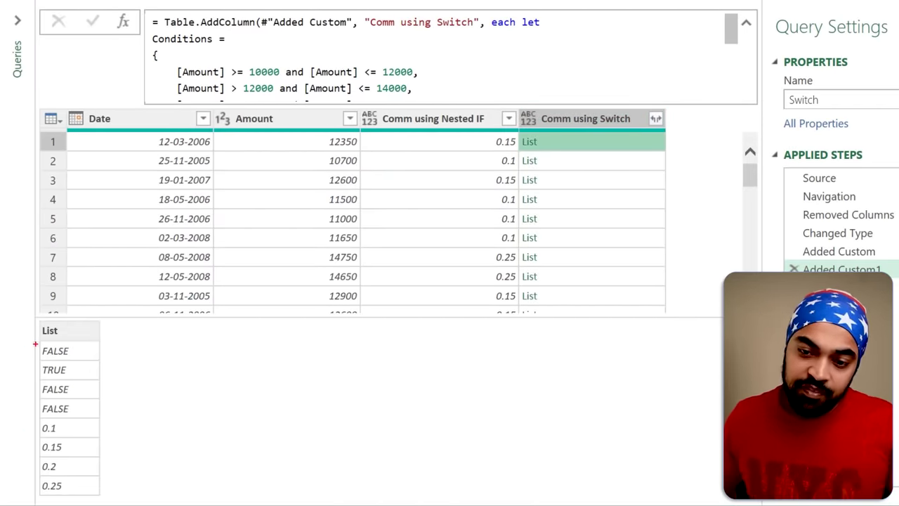
drag(35, 344, 90, 427)
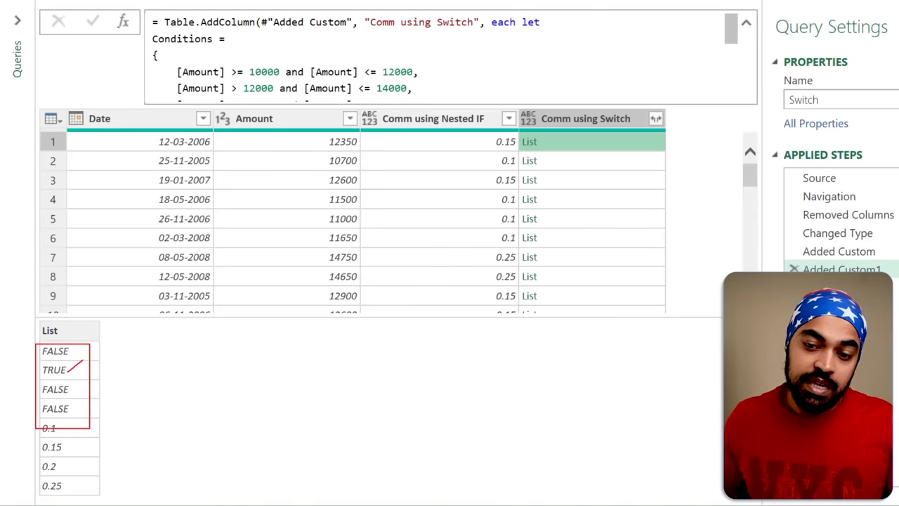
key(Escape)
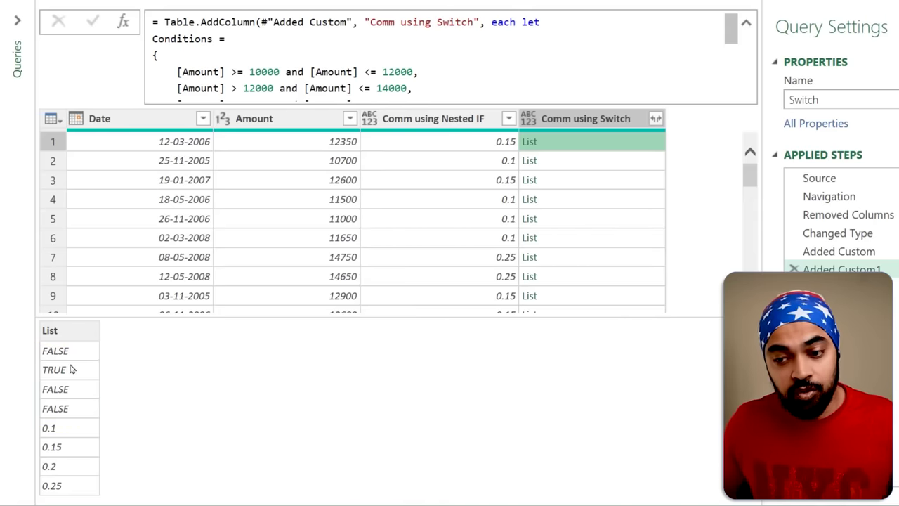
drag(36, 359, 66, 379)
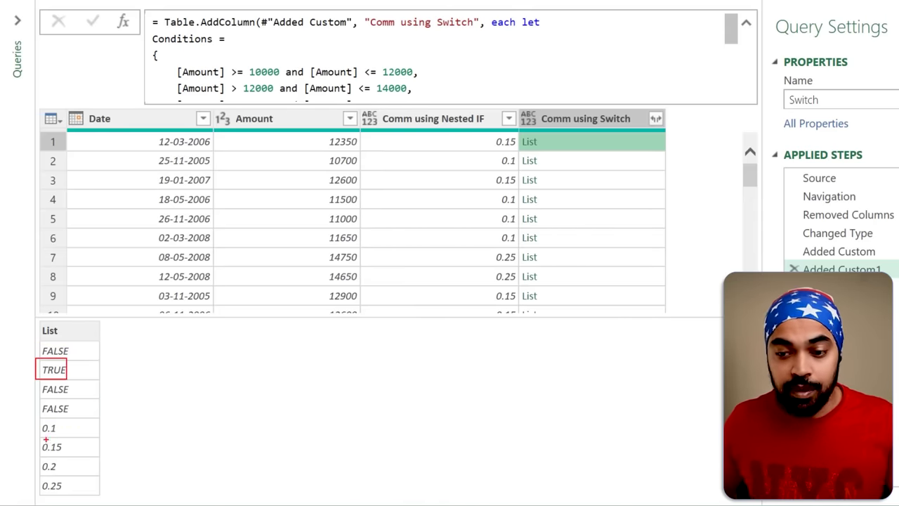
drag(36, 437, 75, 455)
key(Escape)
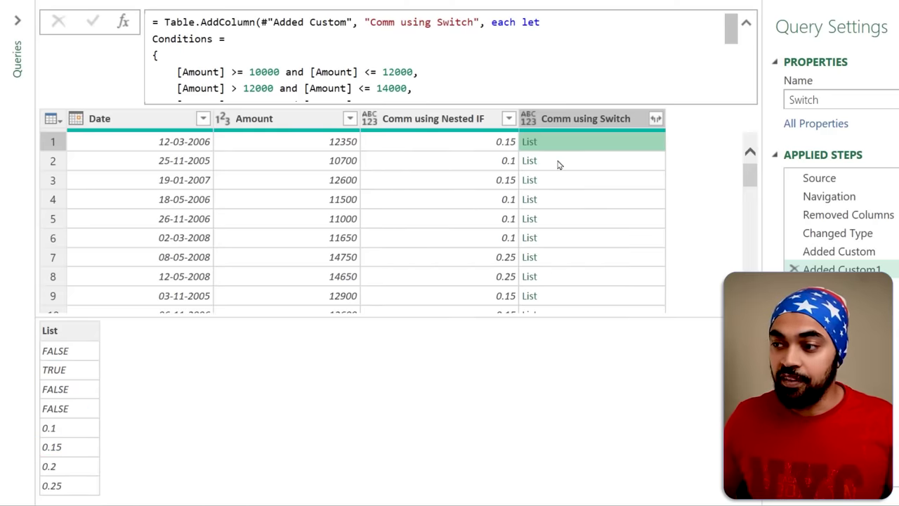
click(559, 164)
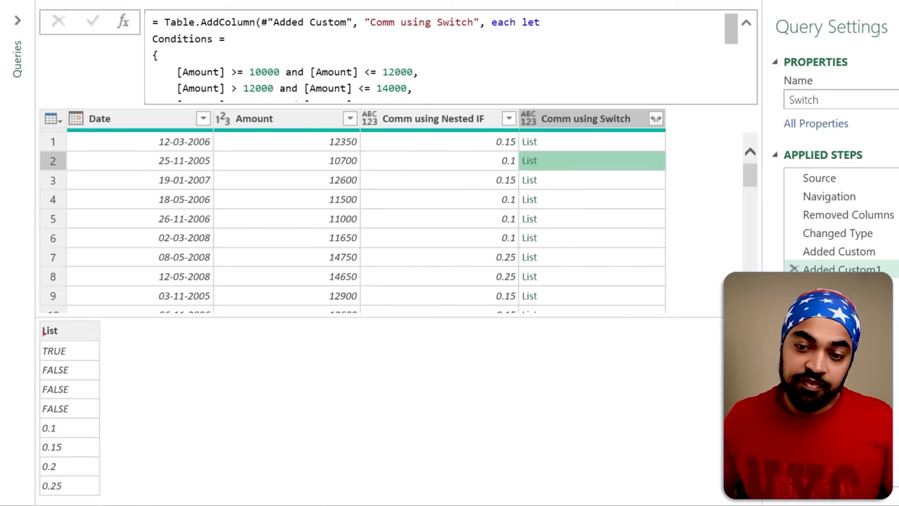
drag(35, 342, 83, 359)
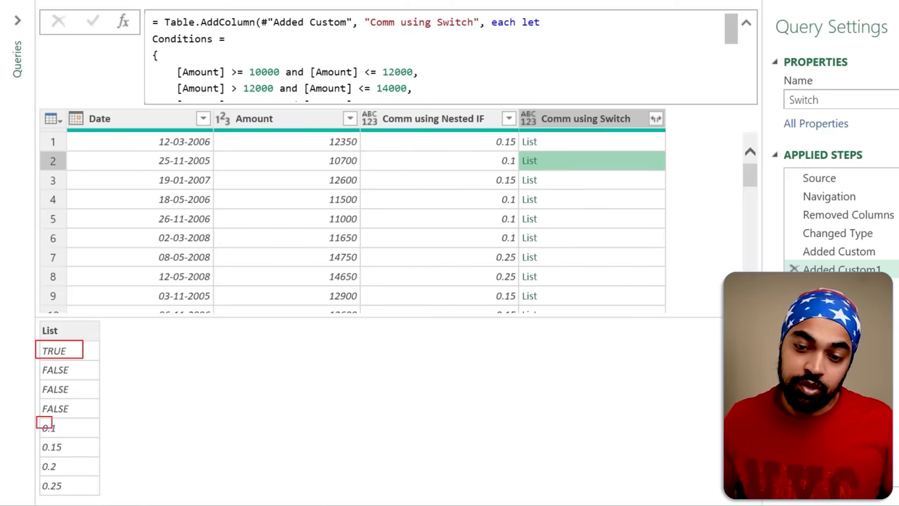
drag(53, 432, 67, 437)
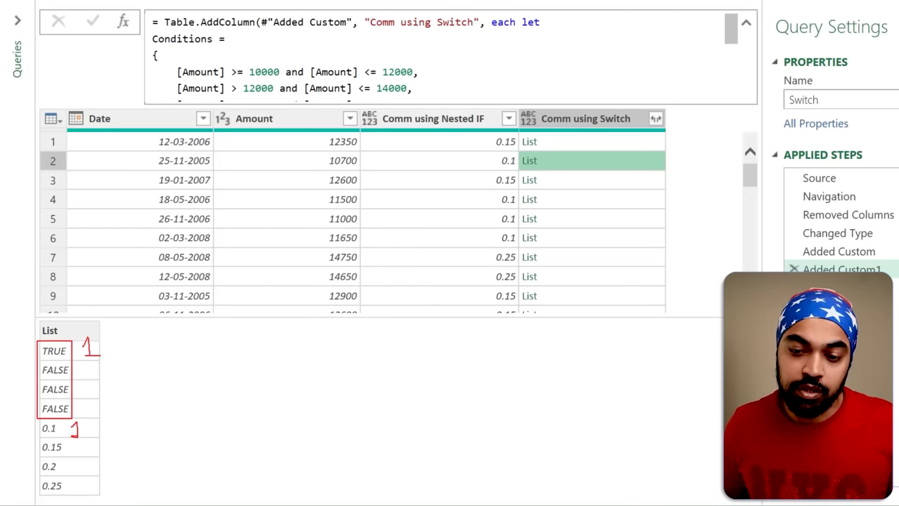
click(563, 184)
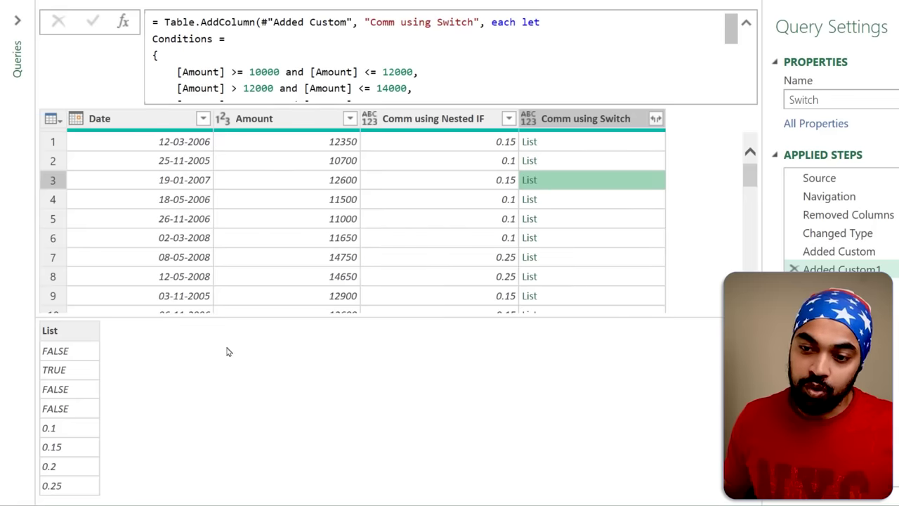
drag(32, 339, 80, 408)
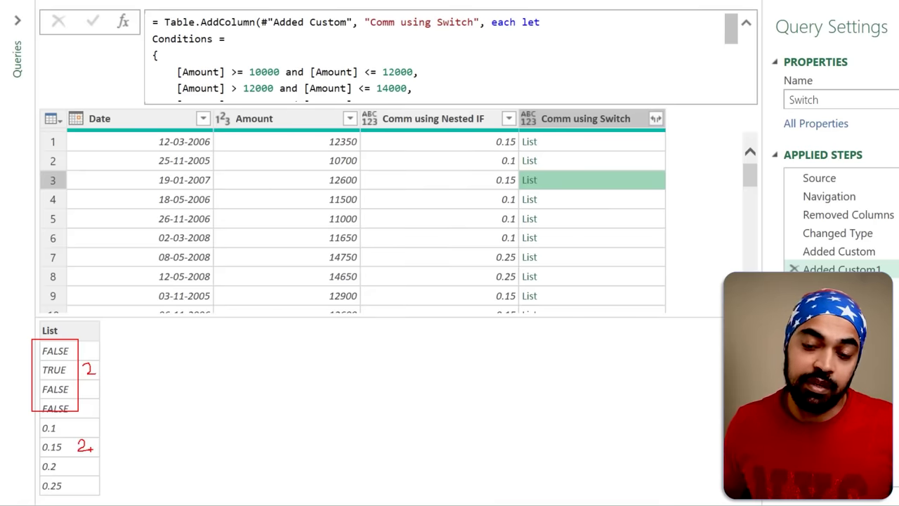
key(Escape)
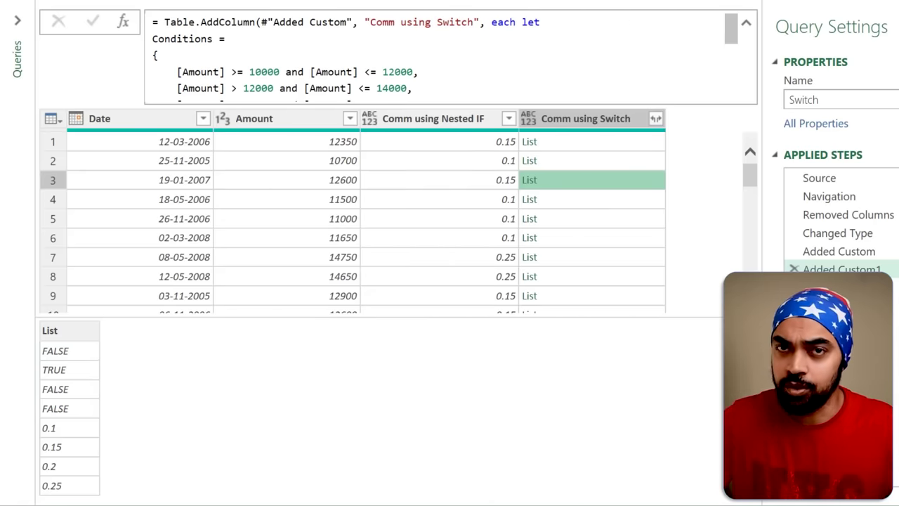
Step: Reopen the Comm using Switch formula and replace the List.Combine expression after "in" with "Results{"
click(857, 208)
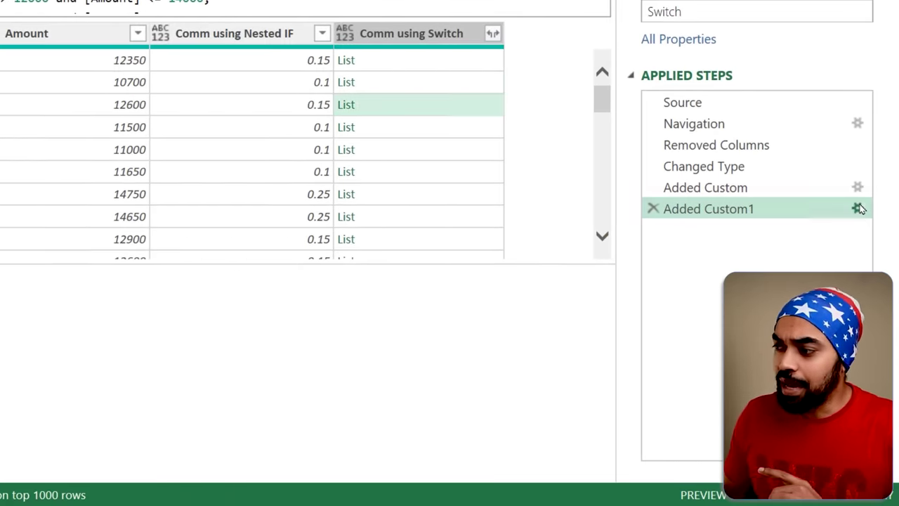
scroll(205, 229, down, 3)
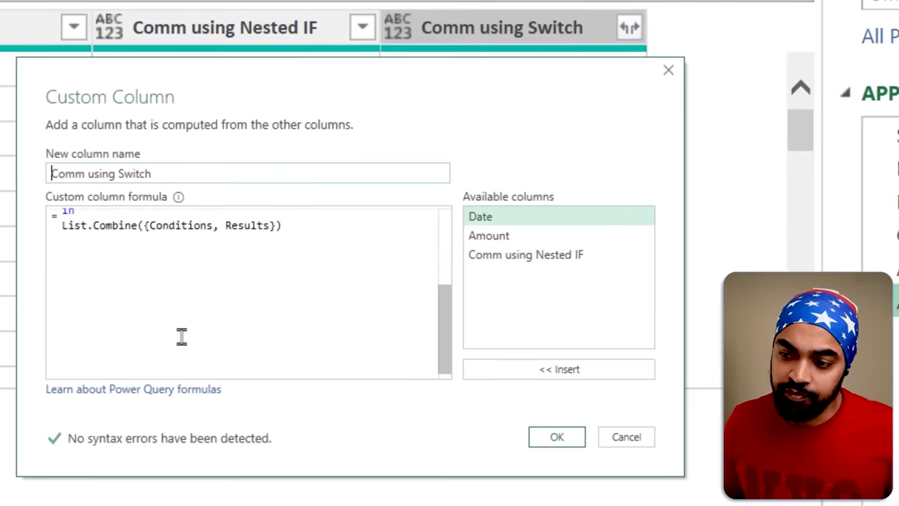
scroll(218, 199, up, 2)
click(144, 274)
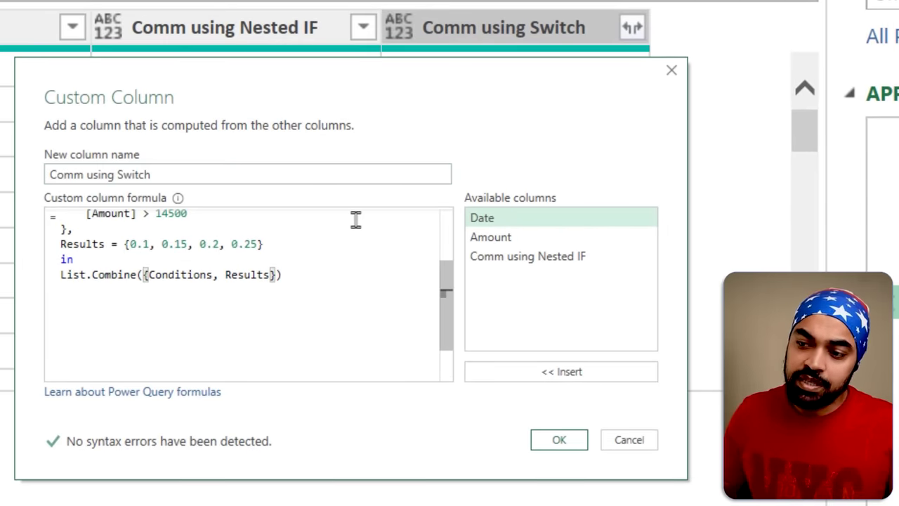
key(Up)
key(Down)
key(Home)
key(shift+End)
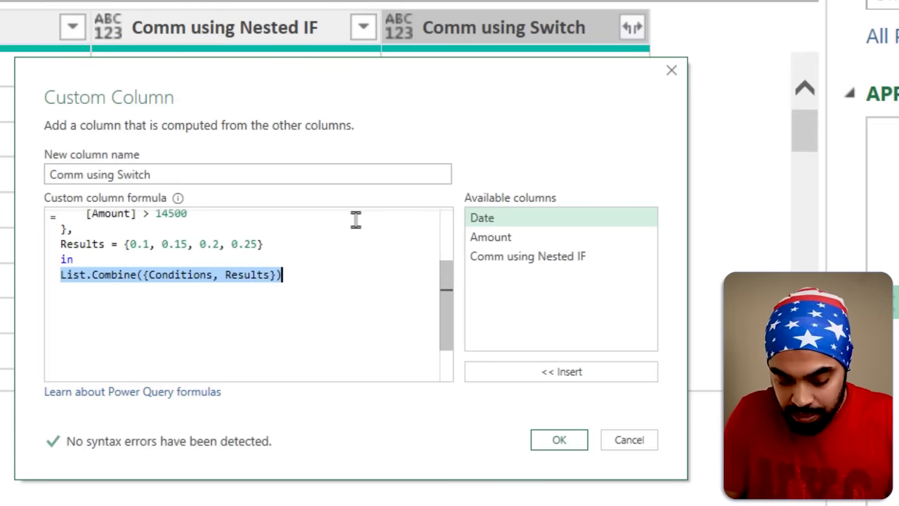
text(Results)
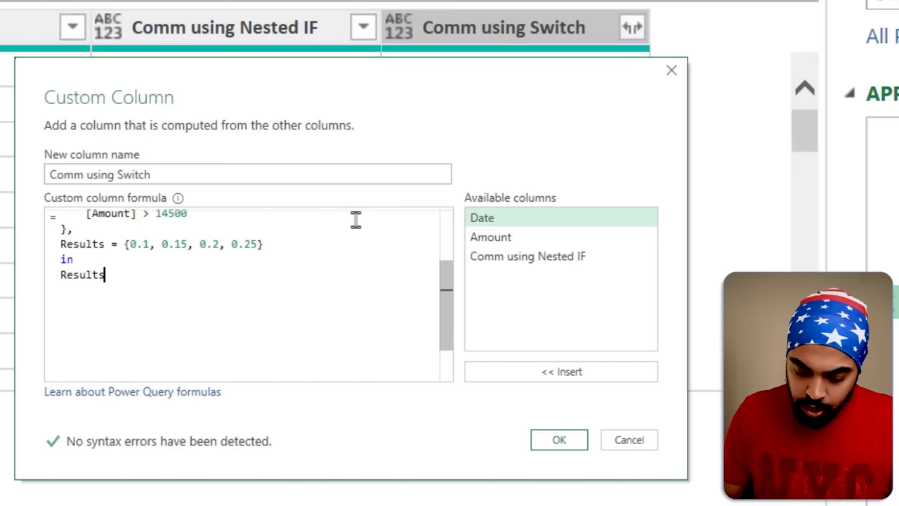
text({)
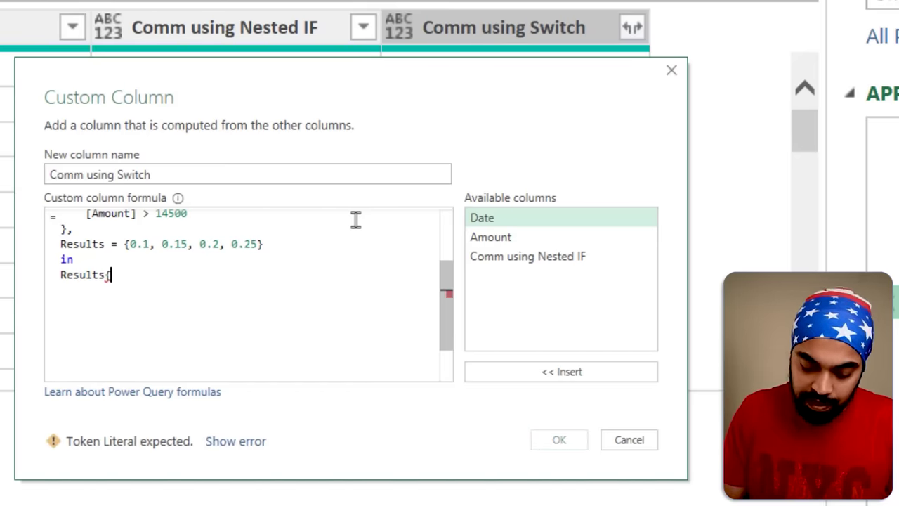
Step: Complete the Results index with "List.PositionOf(Conditions, true)" and close the brace
text(List.Pot)
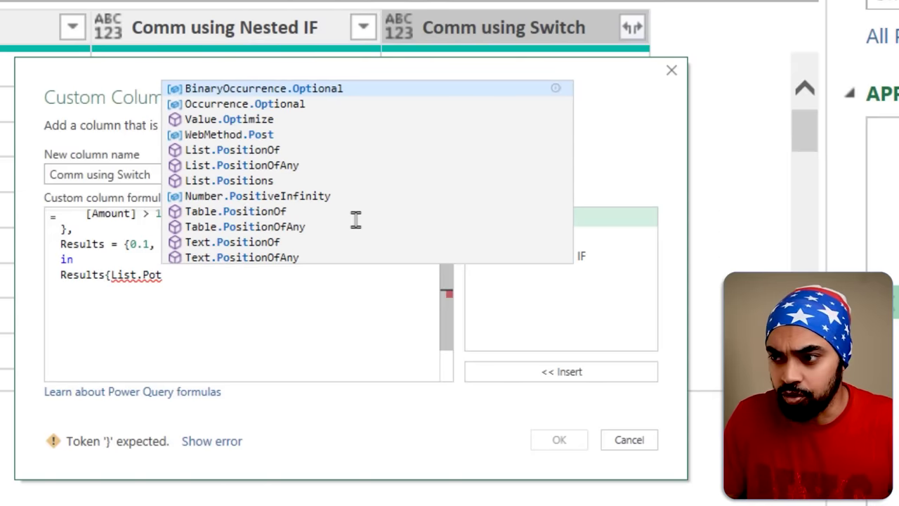
key(BackSpace)
text(sitionOf()
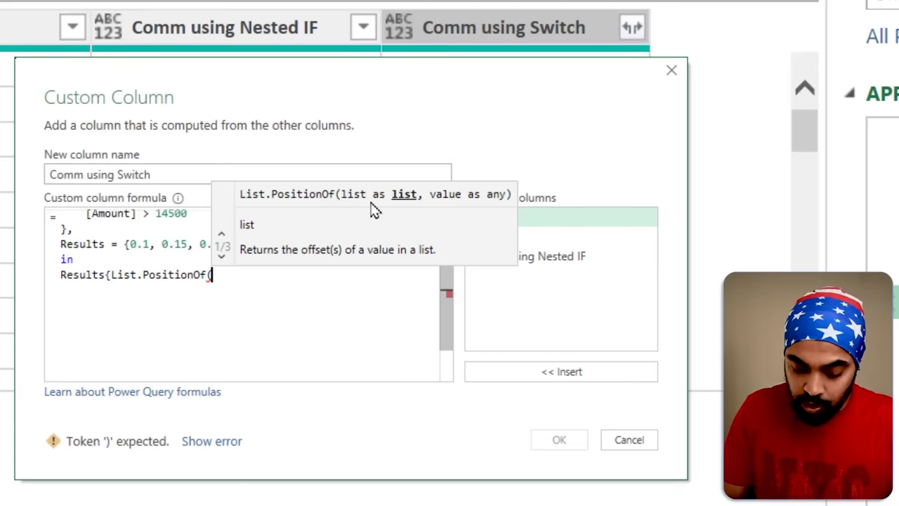
text(Conditions, )
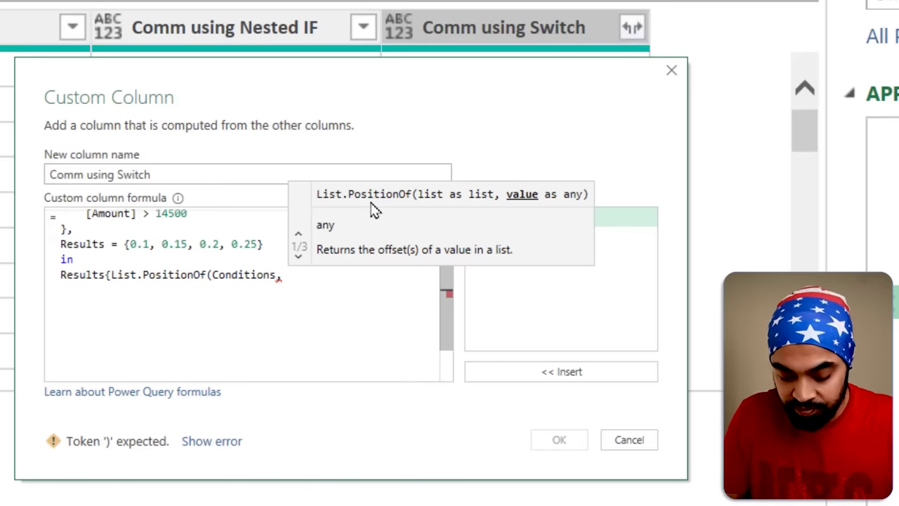
text(tru)
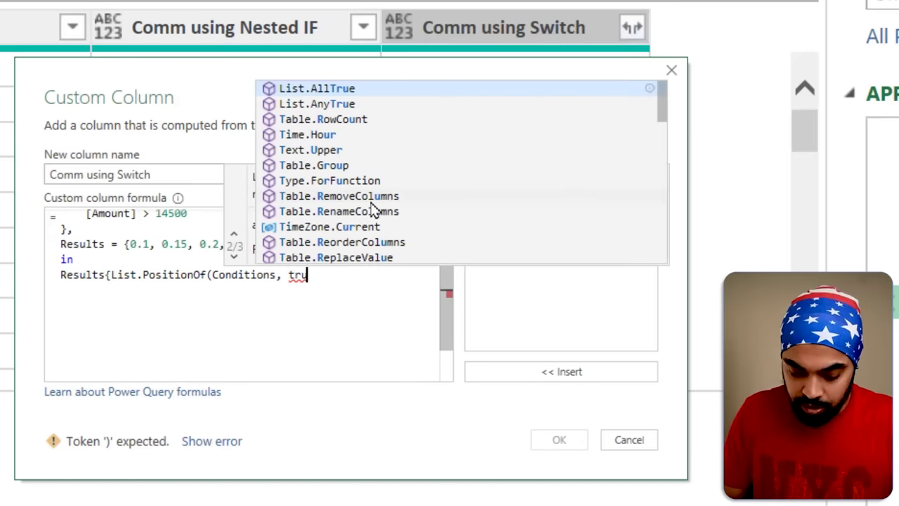
text(e)})
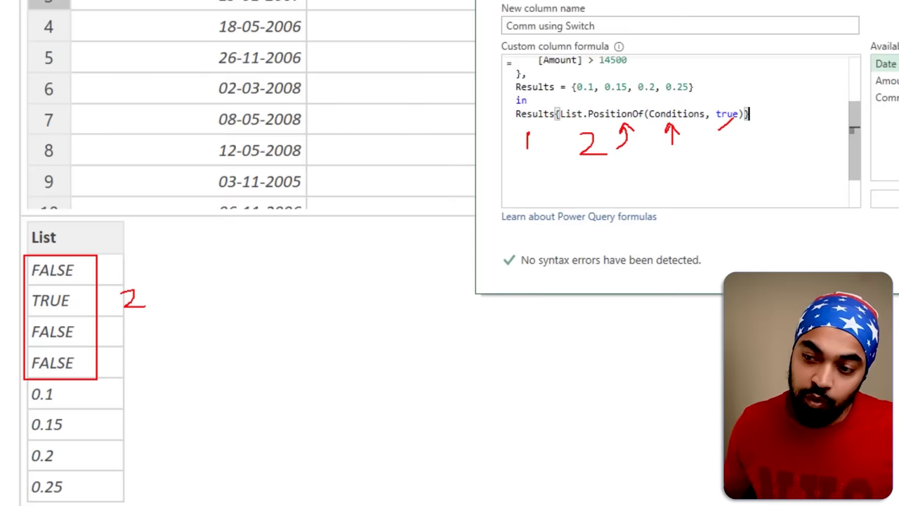
Step: Replace the last condition in the Comm using Switch formula with a copy of the line above and set its lower limit to 14500
key(Escape)
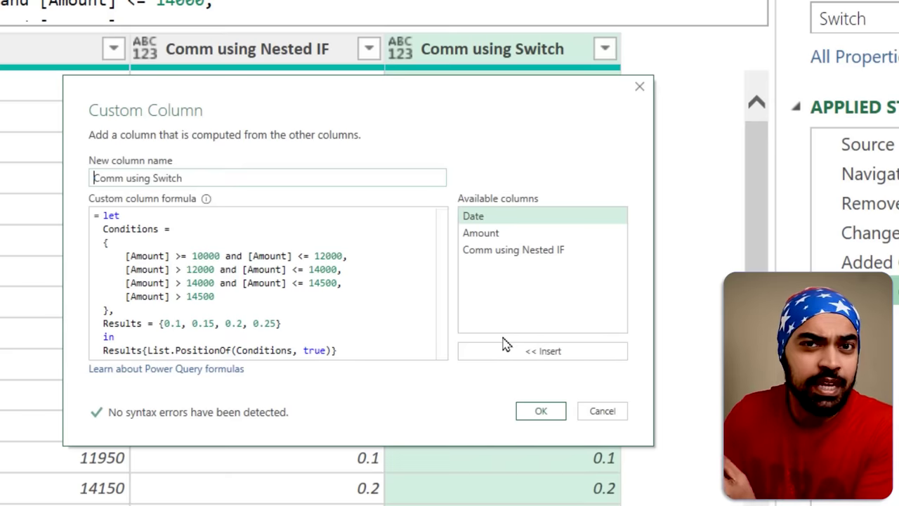
click(209, 309)
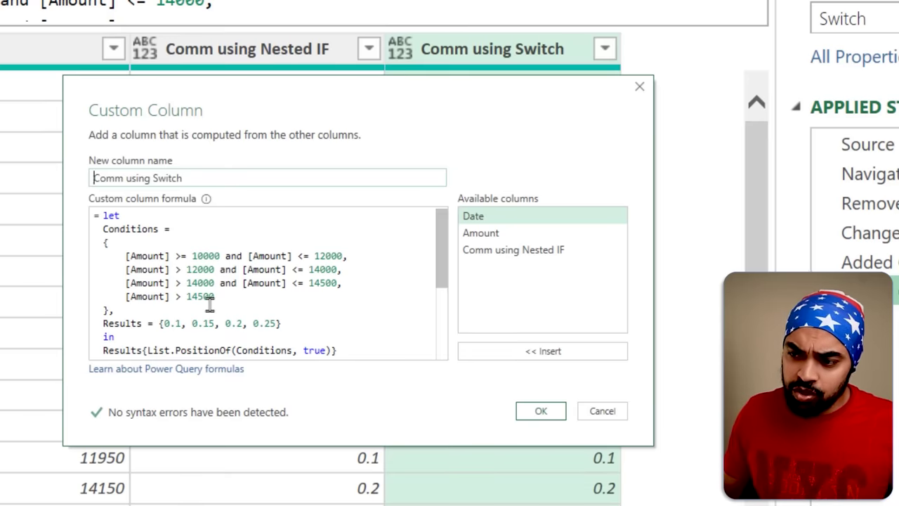
click(208, 296)
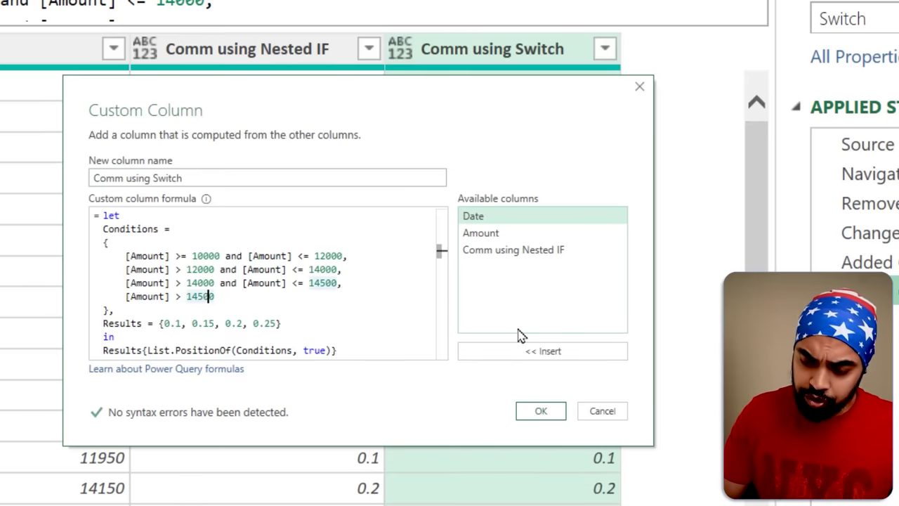
key(ctrl+x)
key(ctrl+v)
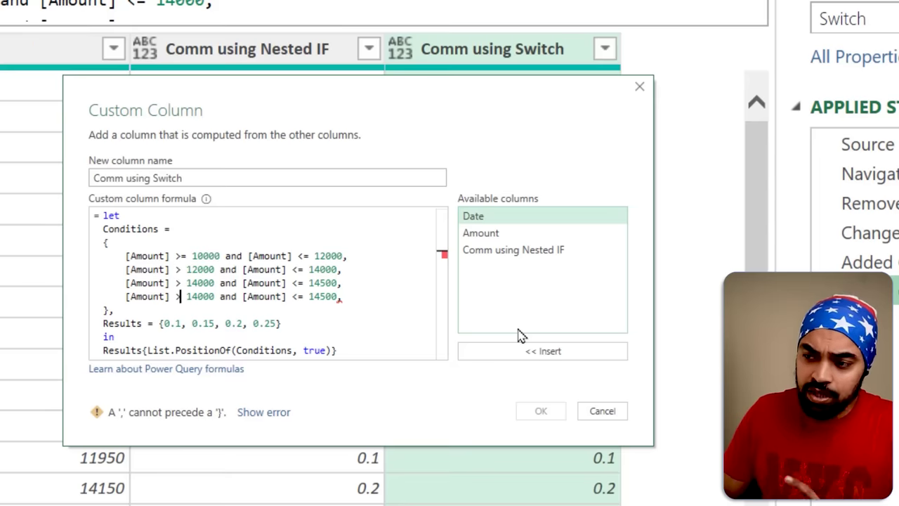
key(Right)
key(Right)
key(Right)
key(Right)
key(Right)
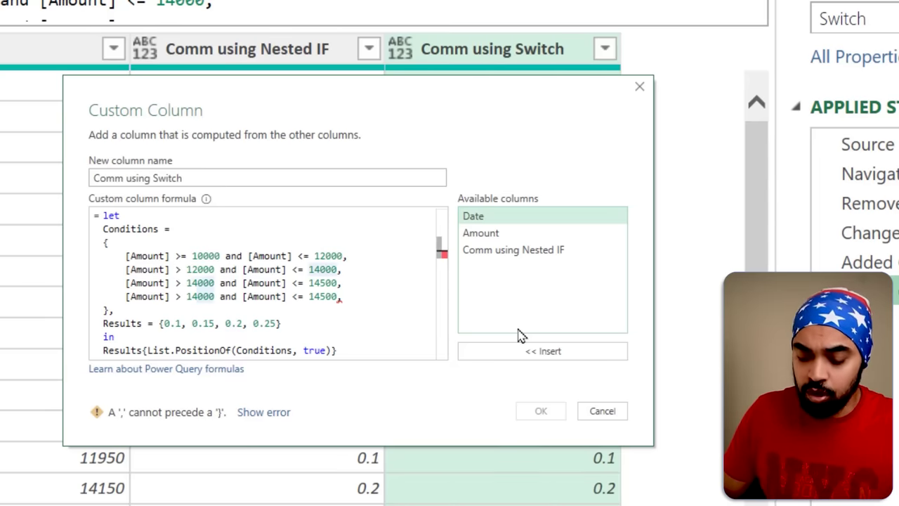
key(Delete)
text(5)
Step: Set the upper limit of the fourth Amount condition to 14600
key(Right)
key(Right)
key(Right)
key(Right)
key(Right)
key(Right)
key(Right)
key(Right)
key(Right)
key(Right)
key(Right)
key(Right)
key(Right)
key(Right)
key(Right)
key(Right)
key(Right)
key(Right)
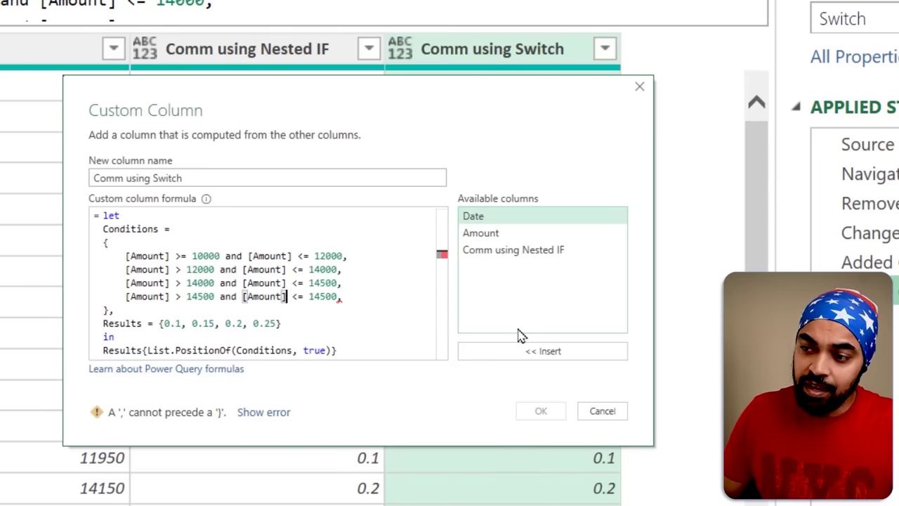
key(Left)
key(Left)
key(Left)
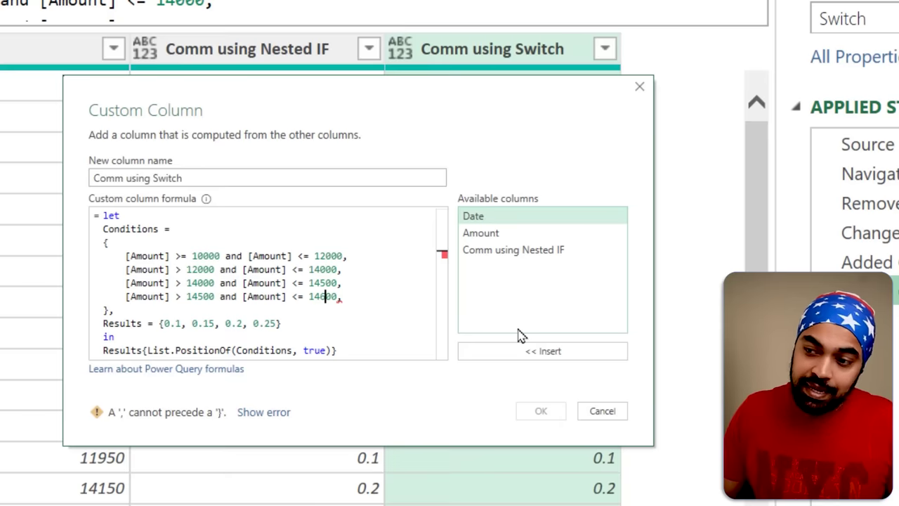
Step: Duplicate the fourth condition below itself and set the lower limit of the copy to 14600
key(shift+alt+Down)
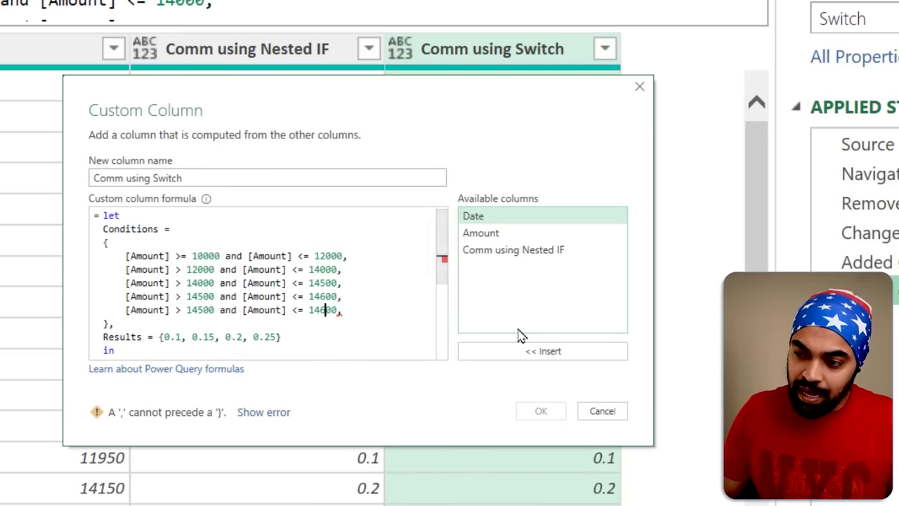
key(ctrl+Left)
key(ctrl+Left)
key(ctrl+Left)
key(ctrl+Left)
key(ctrl+Left)
key(ctrl+Left)
key(ctrl+Left)
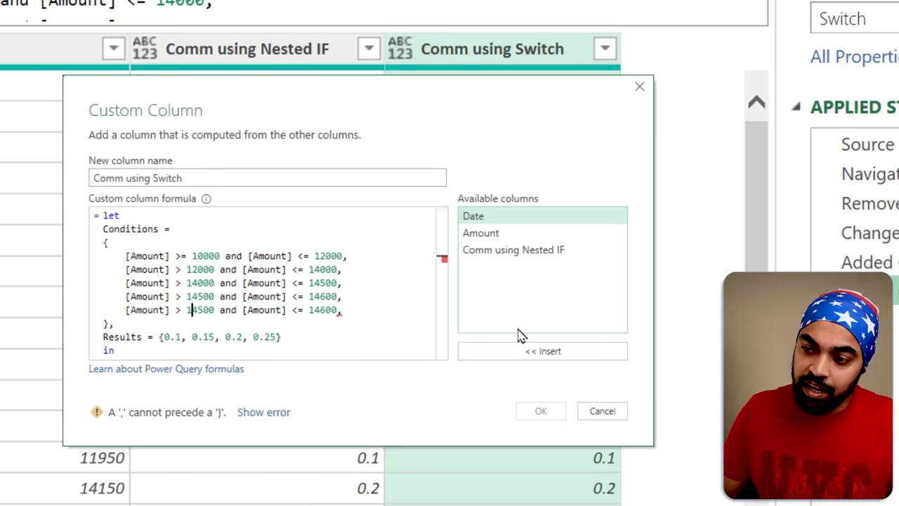
key(BackSpace)
text(6)
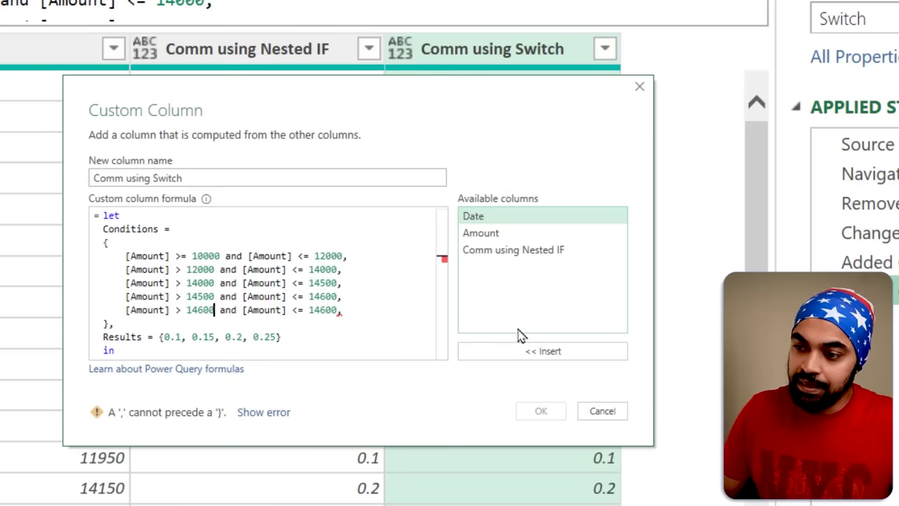
Step: Remove "and [Amount] <= 14600," from the fifth condition so the line reads "[Amount] > 14600"
key(Right)
key(ctrl+shift+Right)
key(ctrl+shift+Right)
key(ctrl+shift+Right)
key(ctrl+shift+Right)
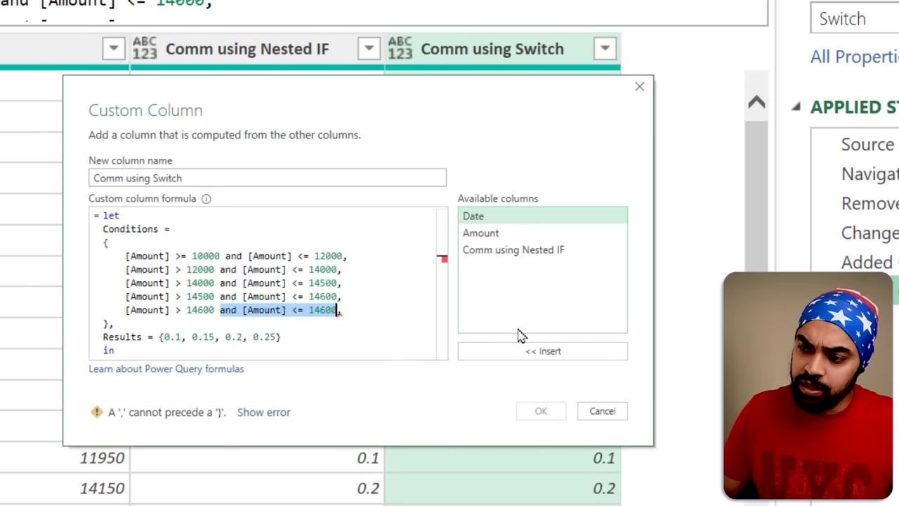
key(BackSpace)
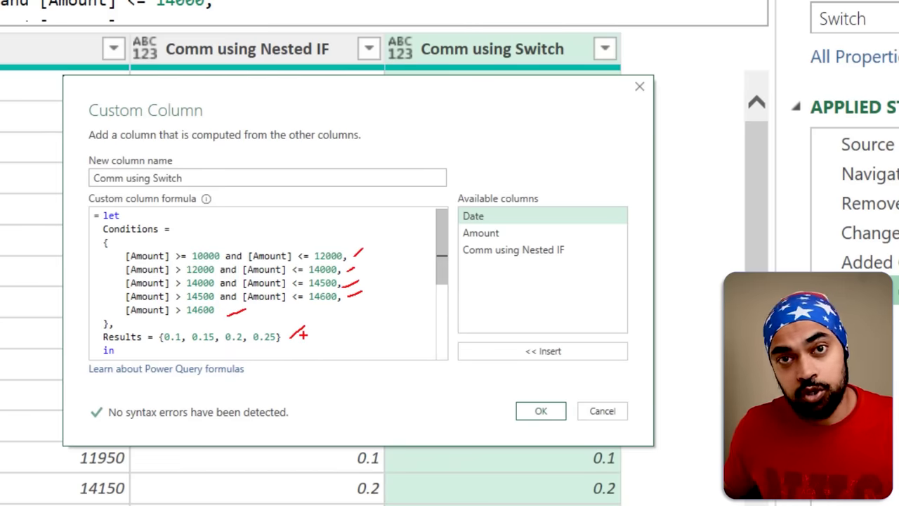
key(Escape)
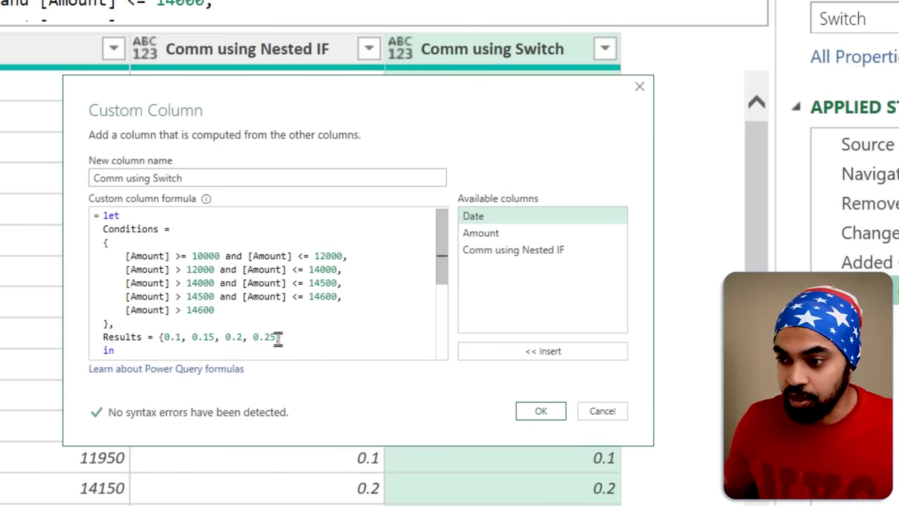
Step: Append .30 and .35 to the end of the Results list and apply the Comm using Switch formula
click(278, 337)
text(, .3)
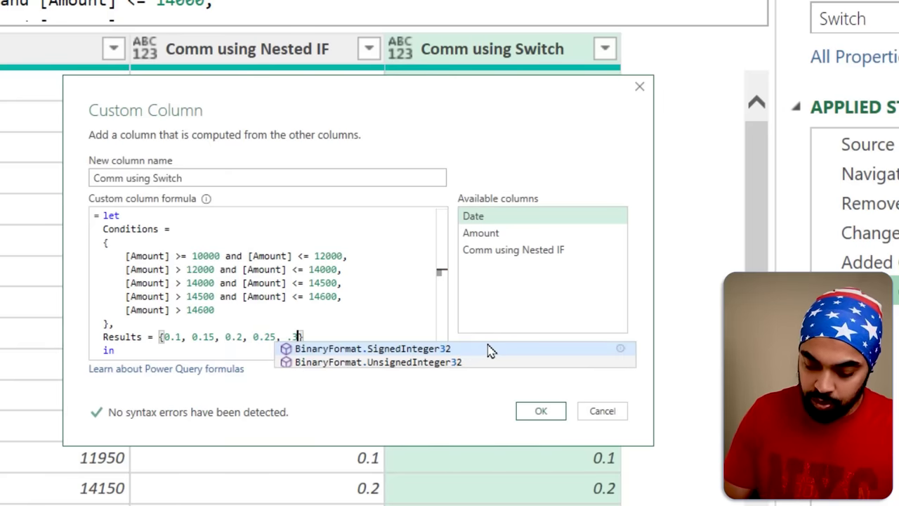
text(0, )
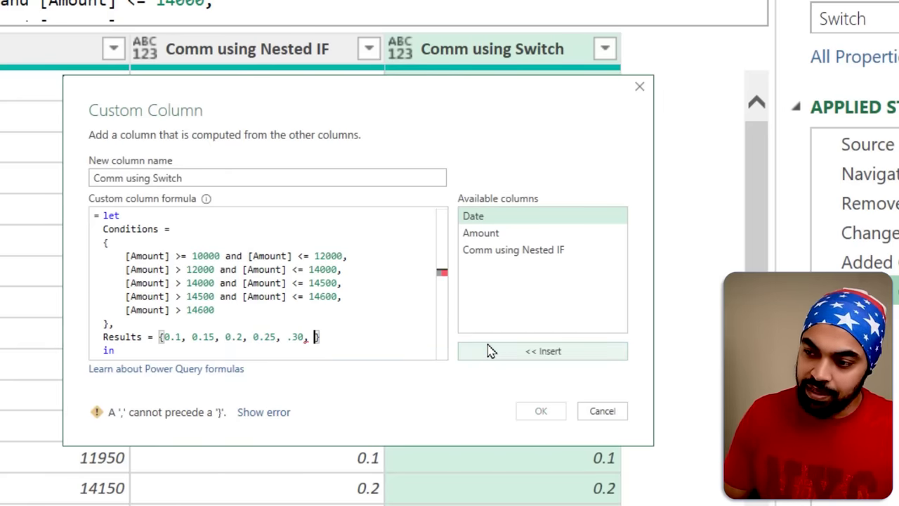
text(35)
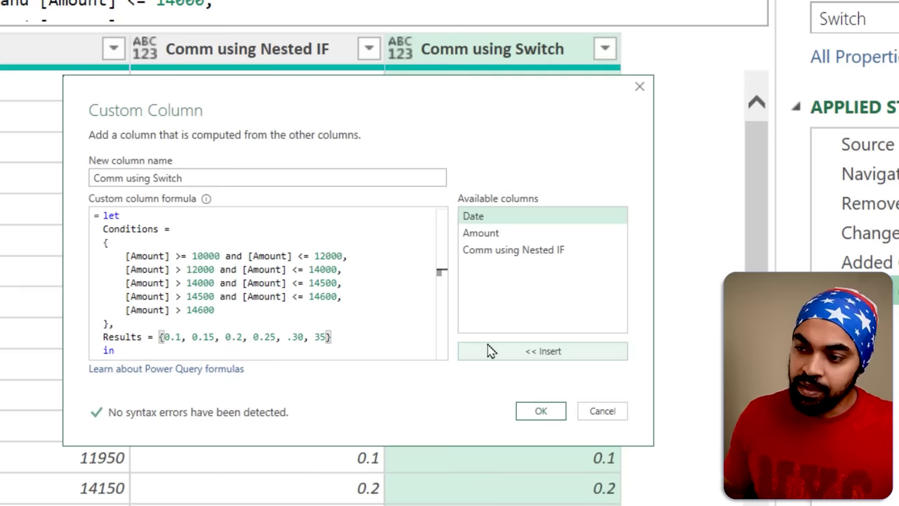
key(Left)
key(Left)
text(.)
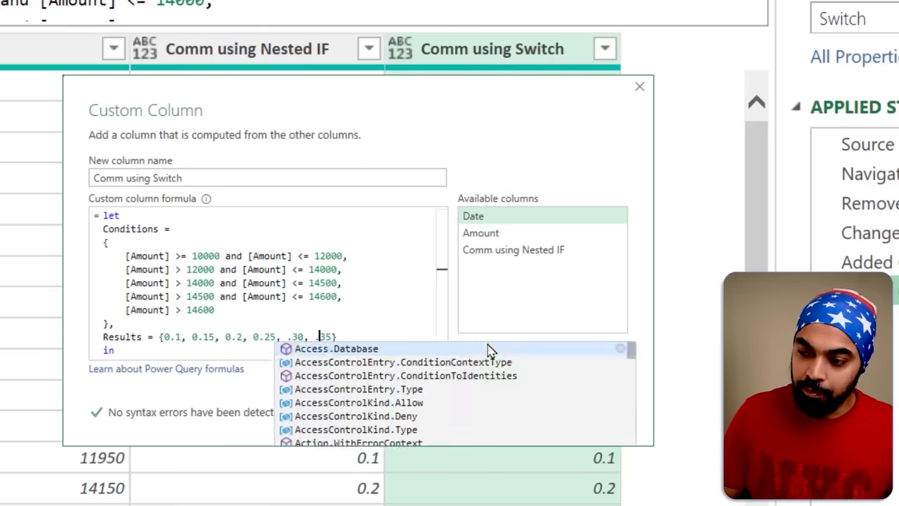
click(269, 337)
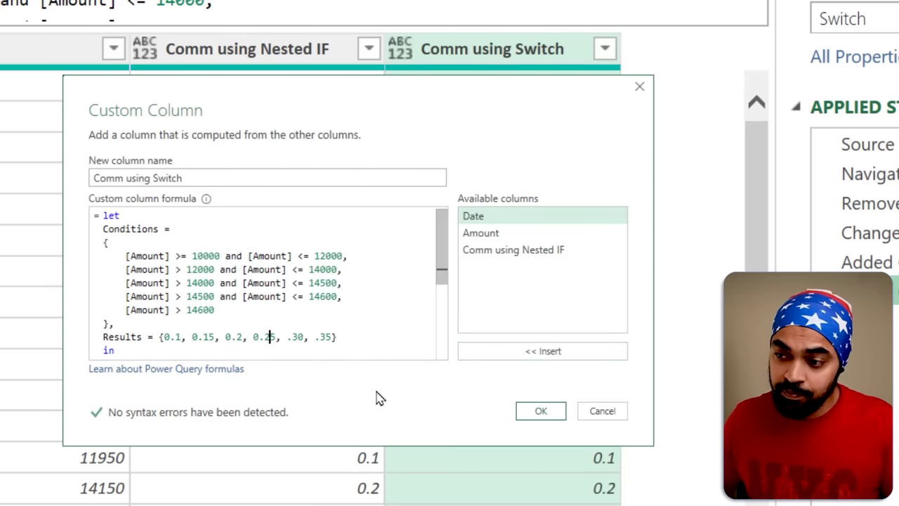
scroll(351, 341, down, 2)
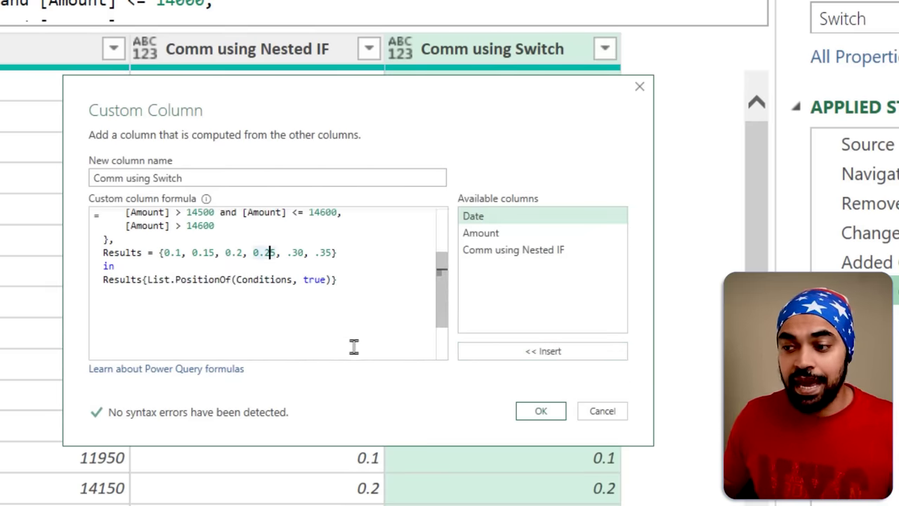
click(543, 411)
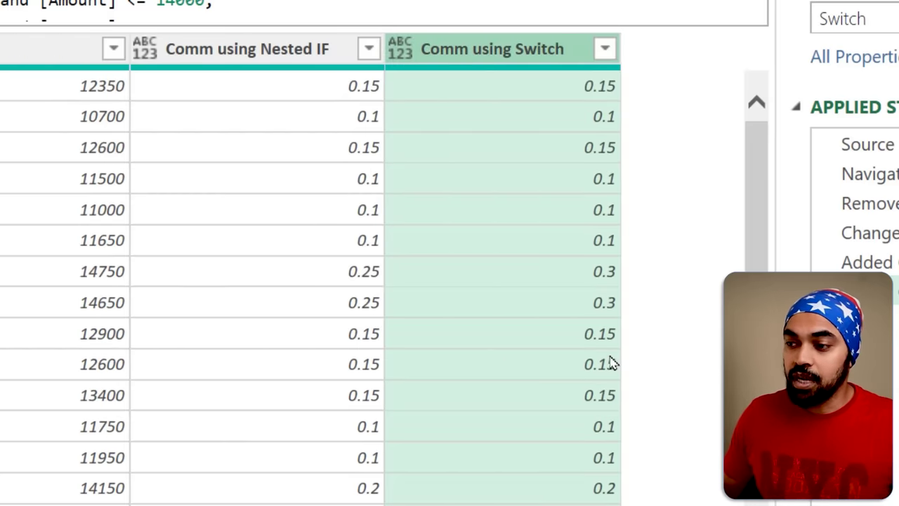